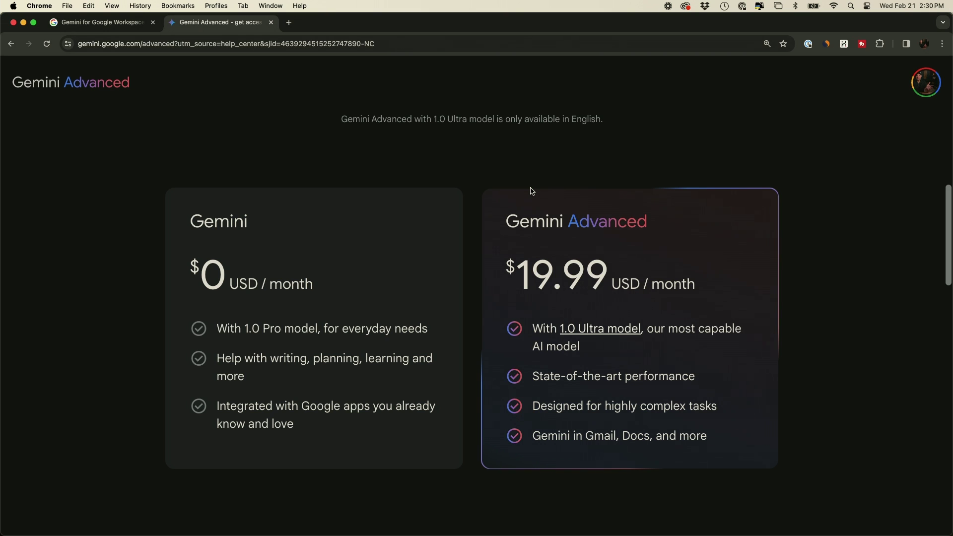
Compare the $0 Gemini and $19.99/month Gemini Advanced plans, then return to the Workspace tab
{"action": "scroll", "coordinate": [532, 192], "scroll_direction": "up", "scroll_amount": 6}
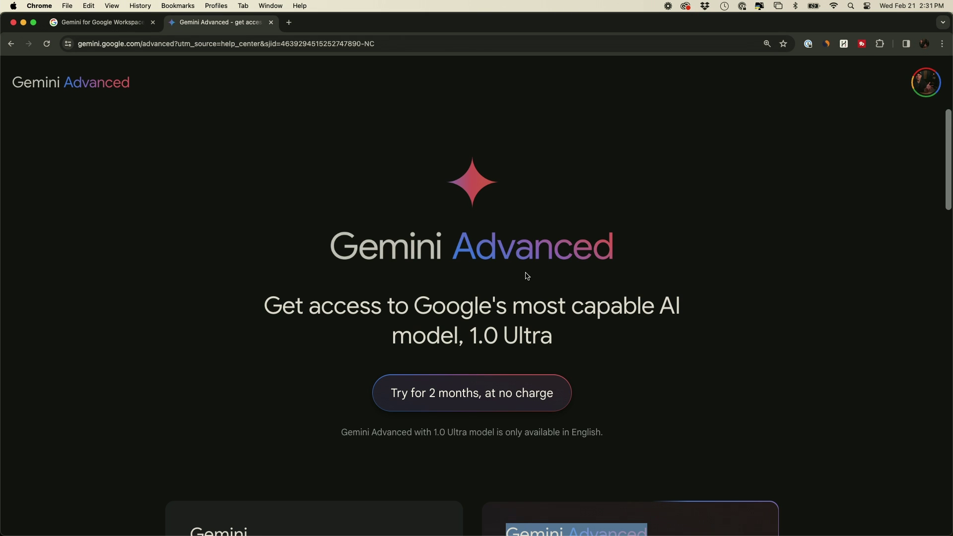
{"action": "scroll", "coordinate": [704, 309], "scroll_direction": "down", "scroll_amount": 3}
{"action": "scroll", "coordinate": [695, 310], "scroll_direction": "down", "scroll_amount": 4}
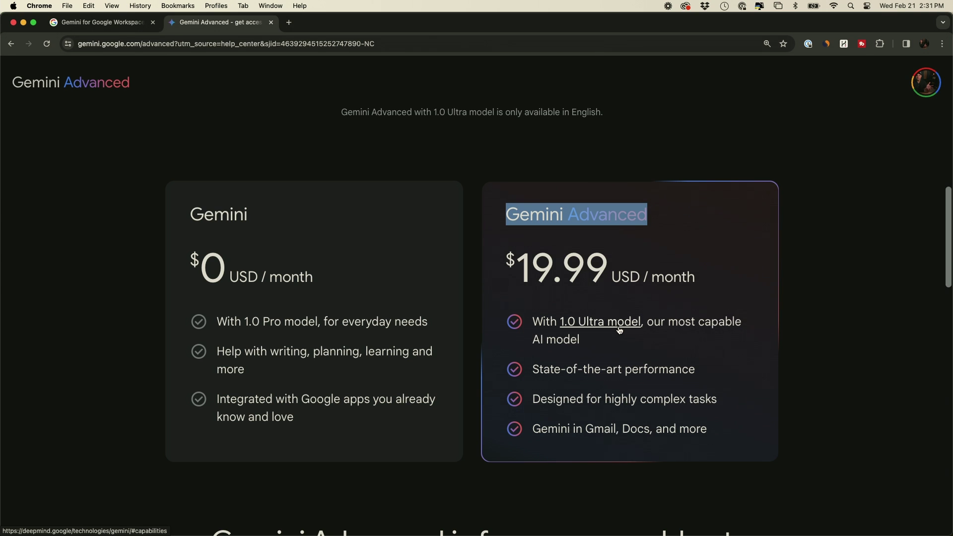
{"action": "scroll", "coordinate": [582, 365], "scroll_direction": "down", "scroll_amount": 1}
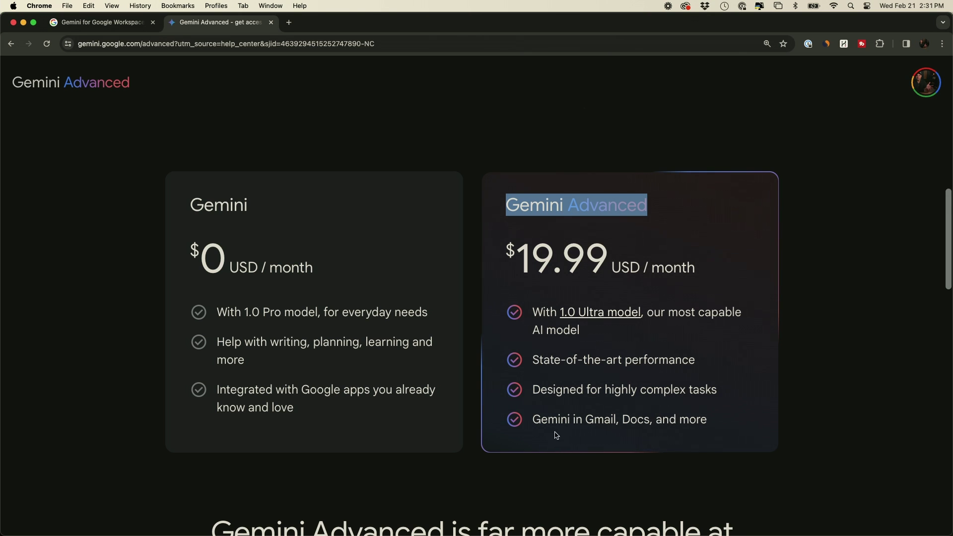
{"action": "scroll", "coordinate": [548, 245], "scroll_direction": "up", "scroll_amount": 1}
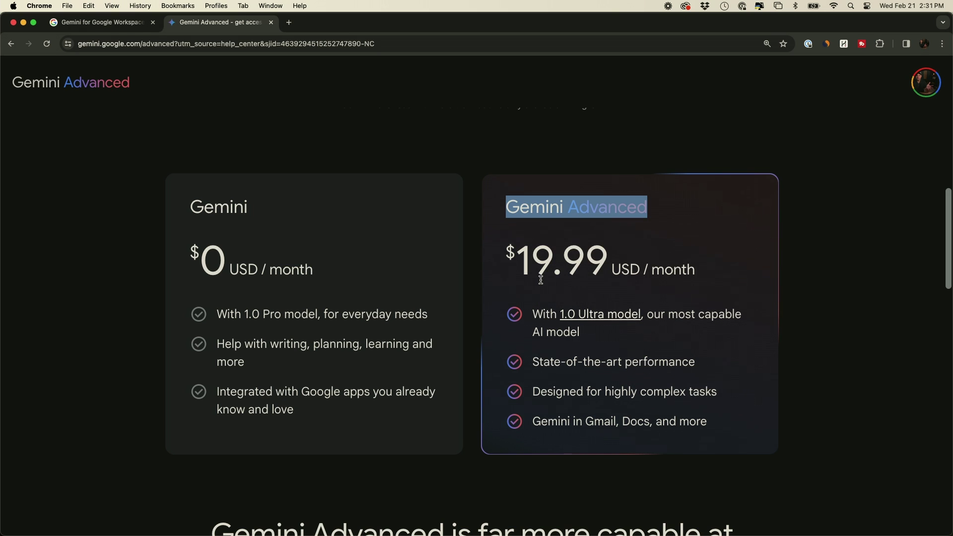
{"action": "scroll", "coordinate": [569, 224], "scroll_direction": "down", "scroll_amount": 1}
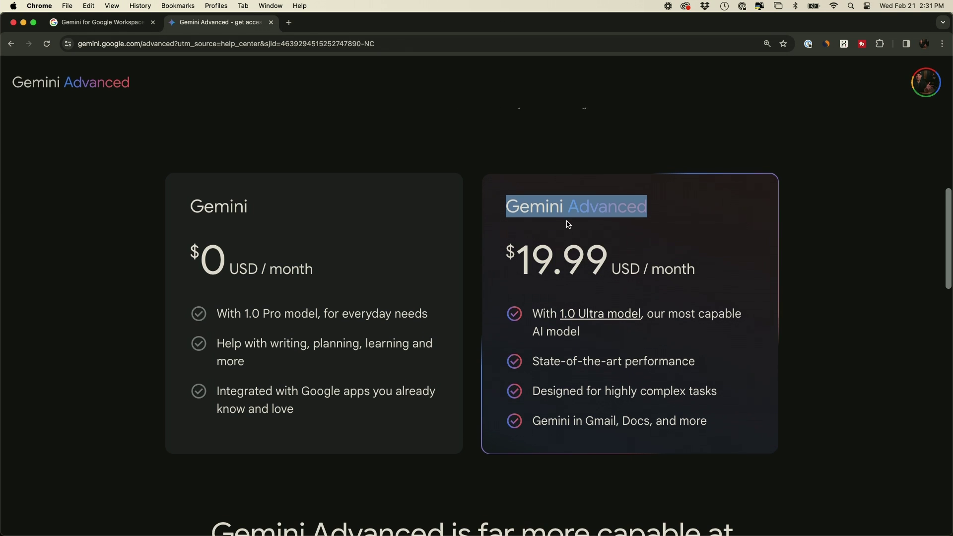
{"action": "scroll", "coordinate": [569, 224], "scroll_direction": "down", "scroll_amount": 1}
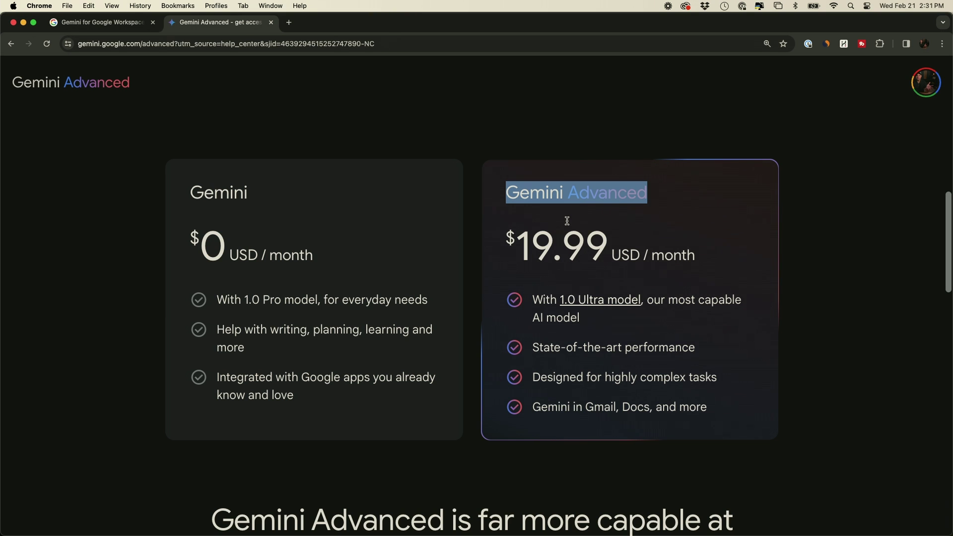
{"action": "key", "text": "ctrl+shift+Tab"}
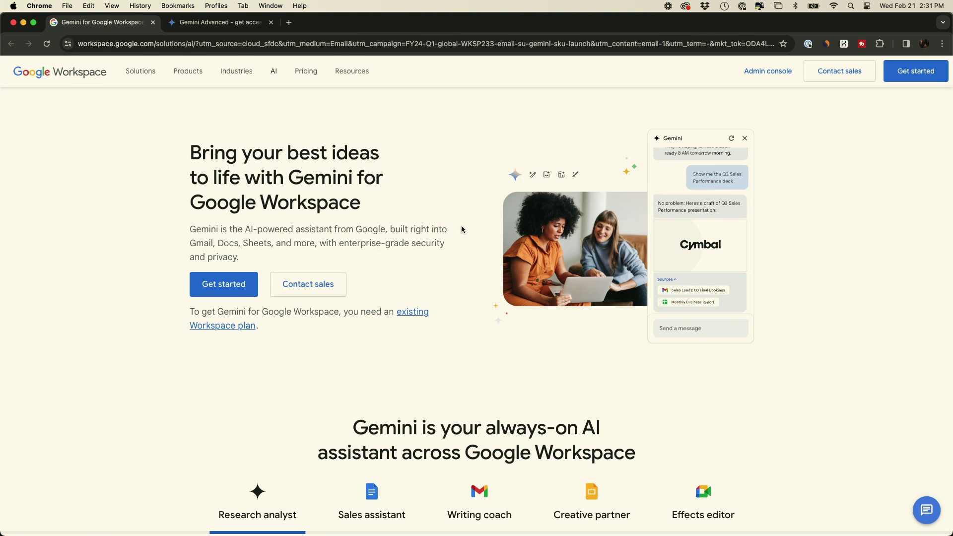
Bring up the Gemini Business ($20) and Gemini Enterprise ($30 per user/month) pricing cards
{"action": "scroll", "coordinate": [426, 183], "scroll_direction": "down", "scroll_amount": 5}
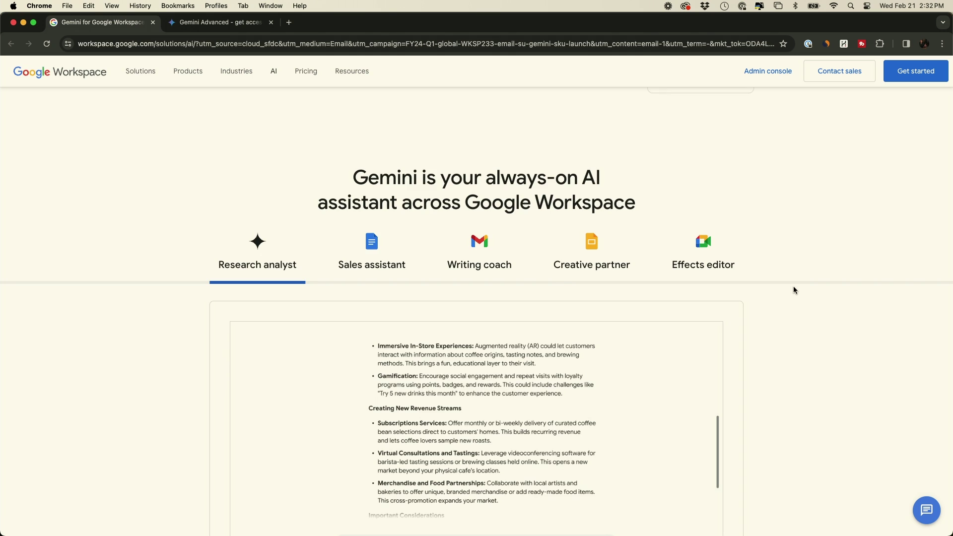
{"action": "scroll", "coordinate": [793, 290], "scroll_direction": "down", "scroll_amount": 10}
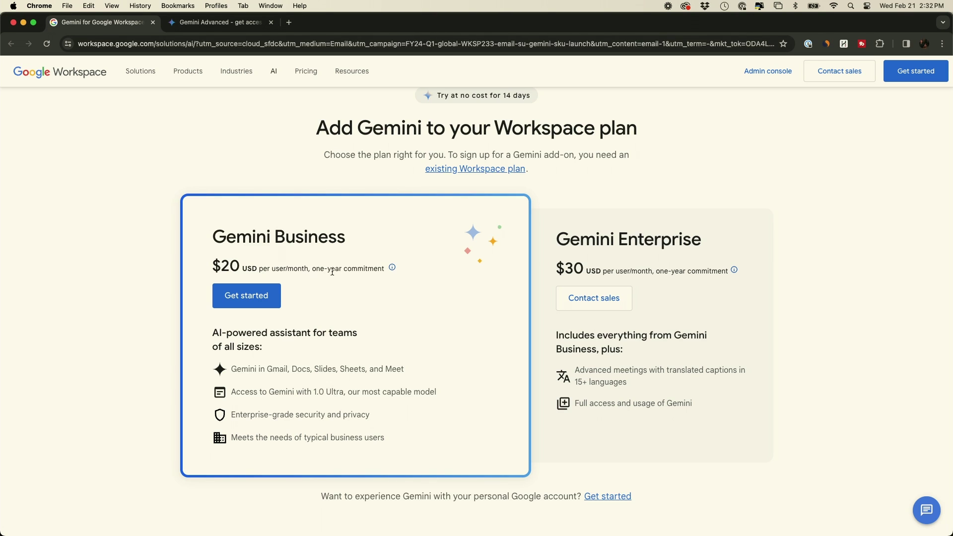
{"action": "left_click_drag", "start_coordinate": [312, 269], "coordinate": [384, 268]}
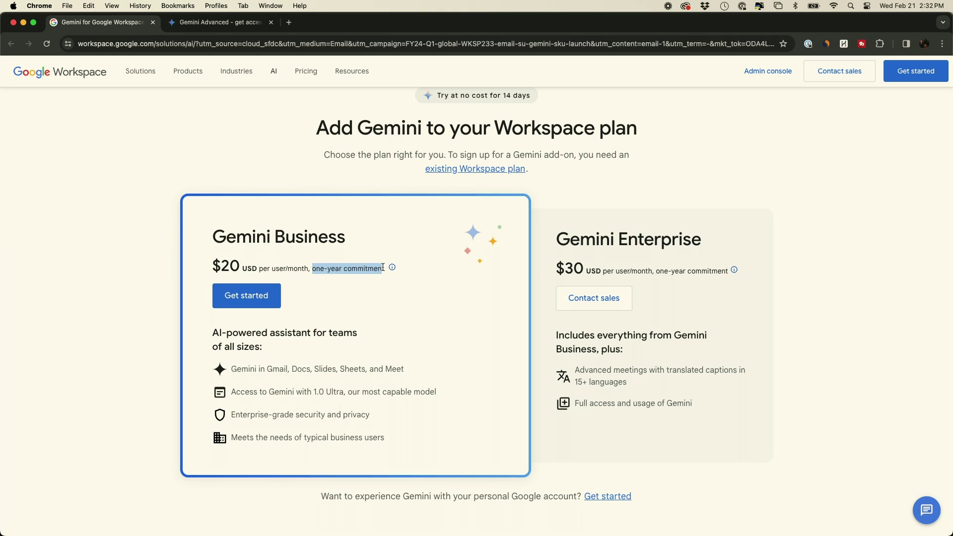
{"action": "left_click", "coordinate": [295, 271]}
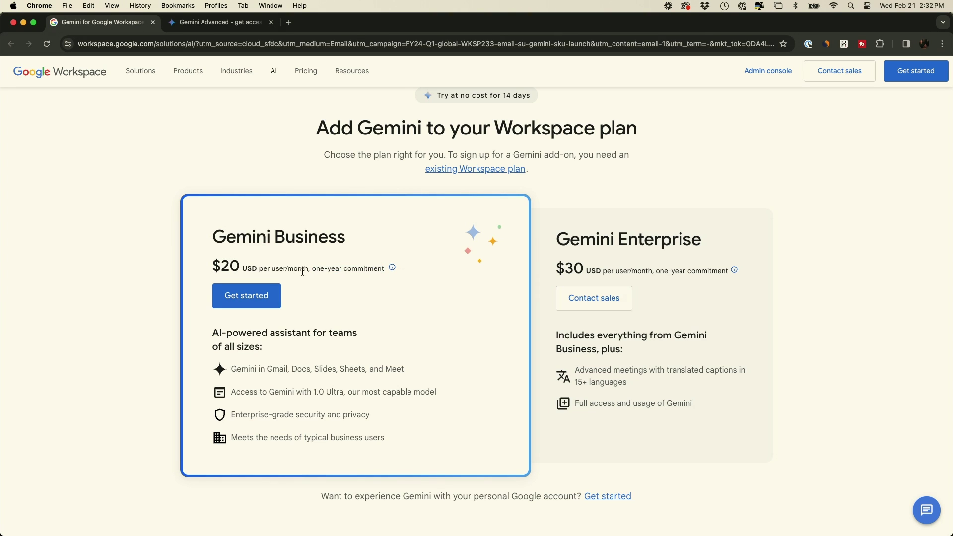
{"action": "mouse_move", "coordinate": [392, 269]}
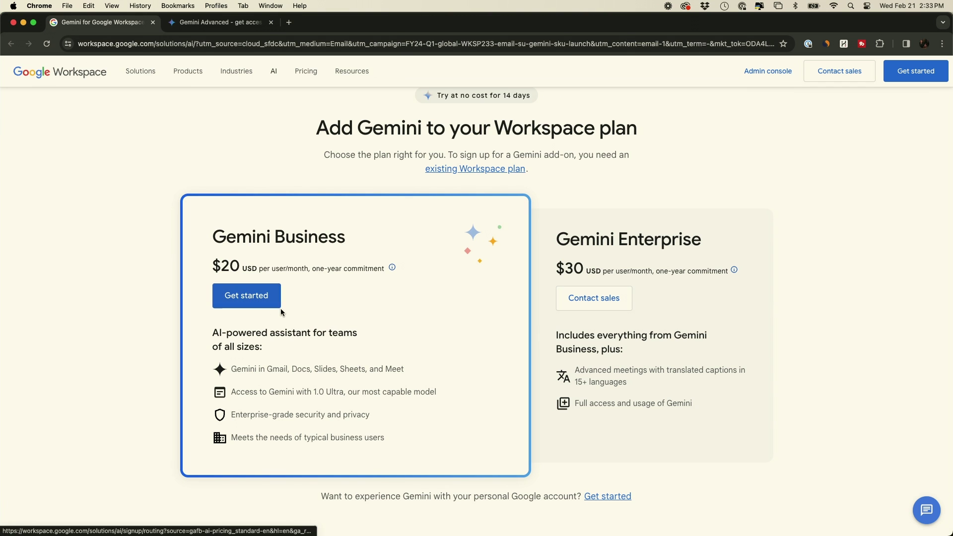
{"action": "scroll", "coordinate": [298, 311], "scroll_direction": "down", "scroll_amount": 2}
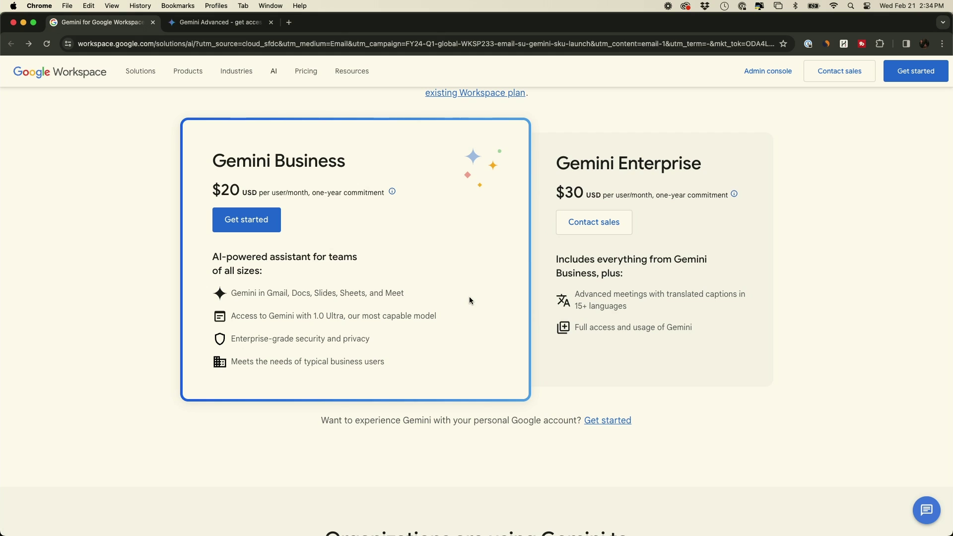
{"action": "left_click_drag", "start_coordinate": [231, 340], "coordinate": [383, 343]}
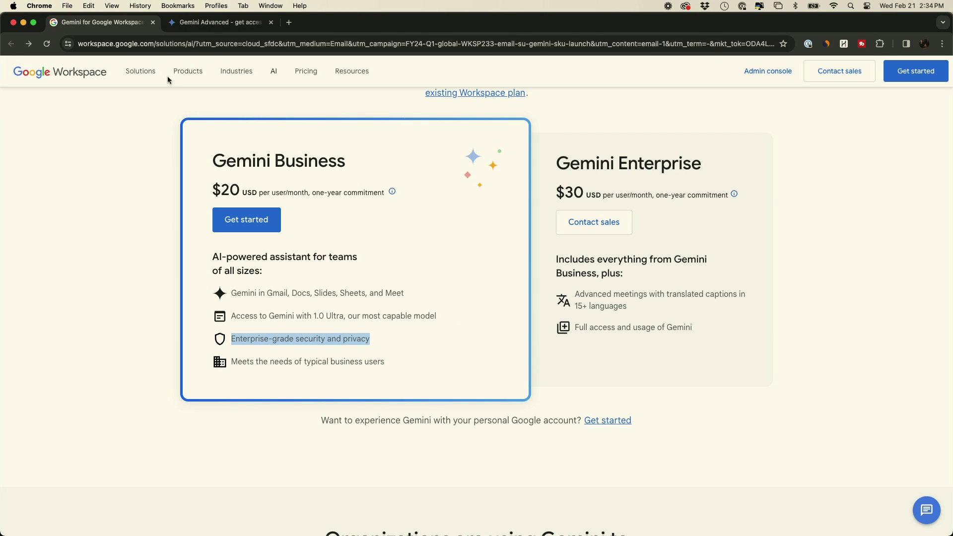
{"action": "scroll", "coordinate": [536, 236], "scroll_direction": "up", "scroll_amount": 2}
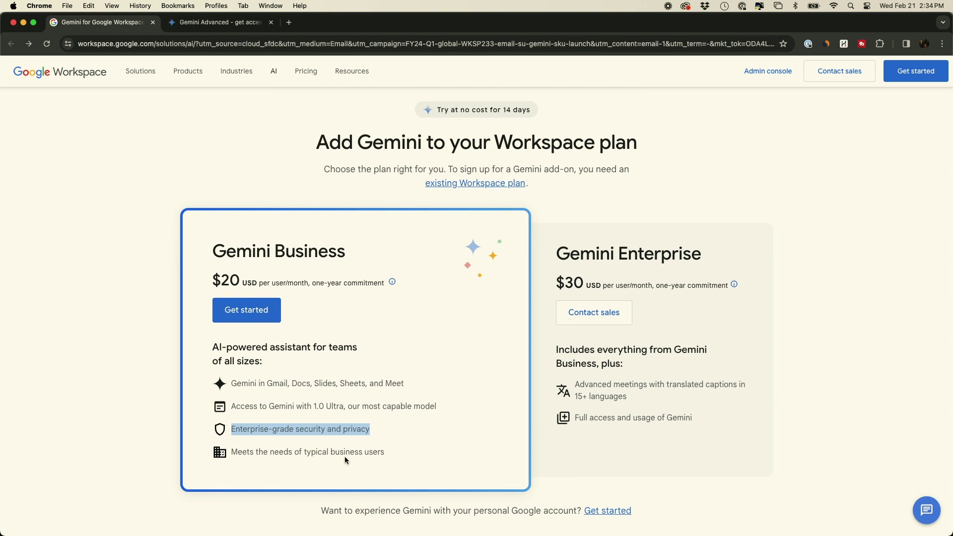
{"action": "scroll", "coordinate": [334, 429], "scroll_direction": "down", "scroll_amount": 1}
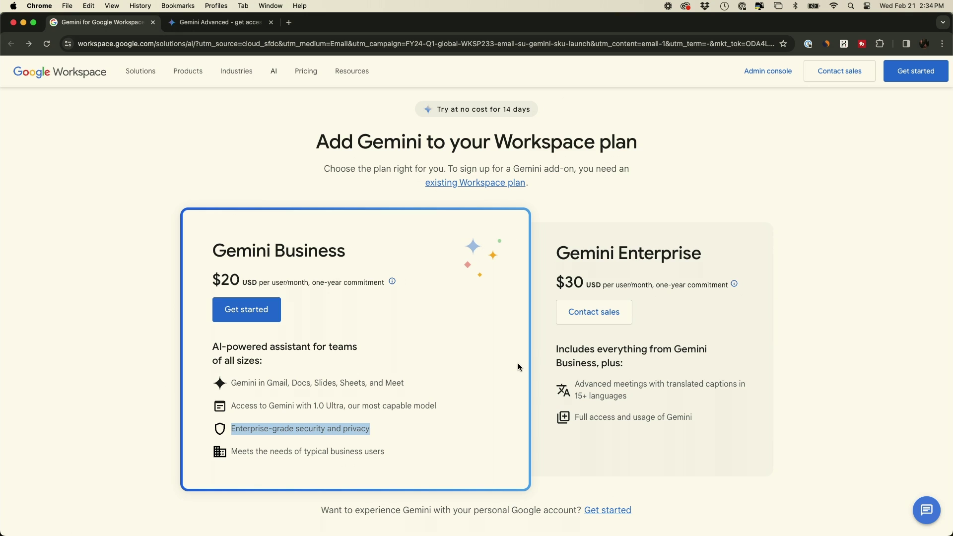
Begin checkout for the Gemini Business add-on from Admin console Billing > Get more services
{"action": "left_click", "coordinate": [246, 310]}
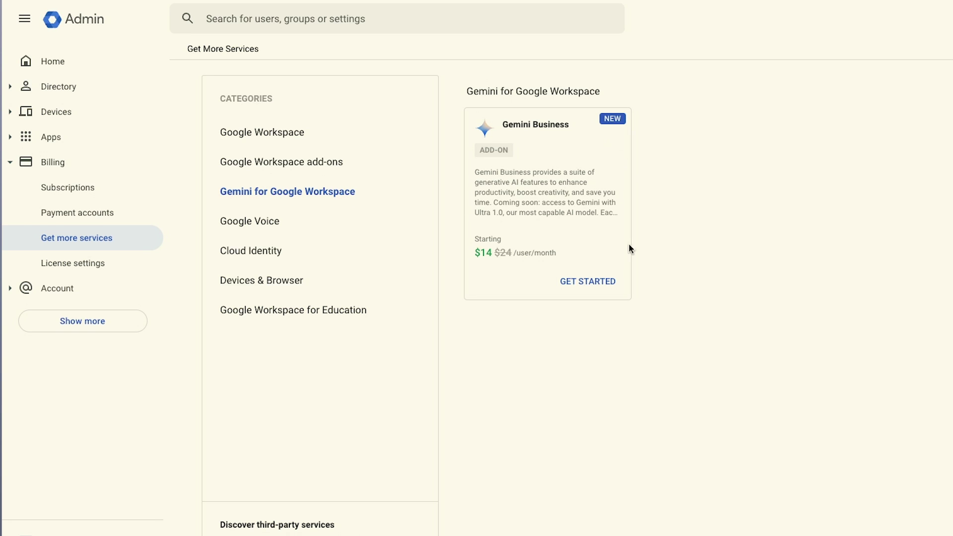
{"action": "left_click", "coordinate": [560, 278]}
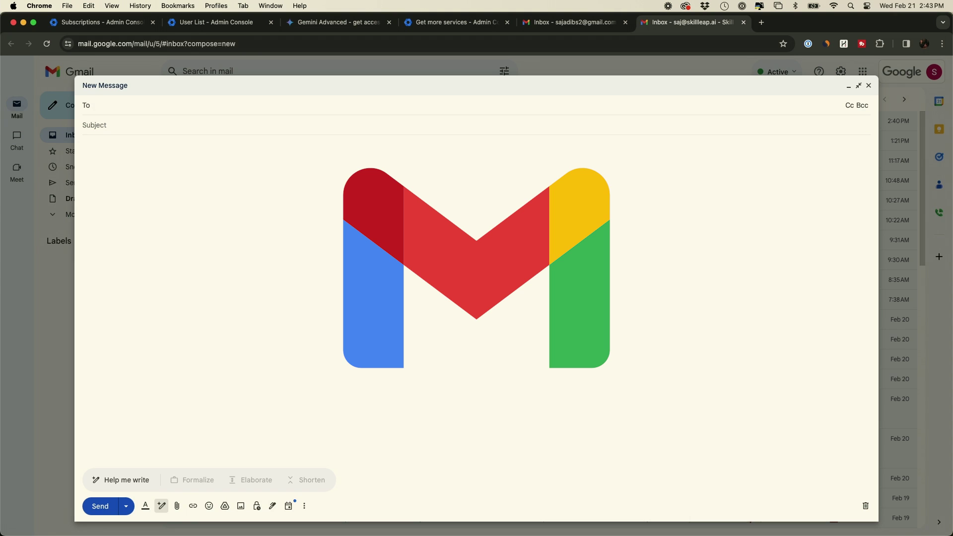
Generate a Help me write reply from the pasted prompt about the frustrated colleague's delayed project
{"action": "left_click", "coordinate": [165, 160]}
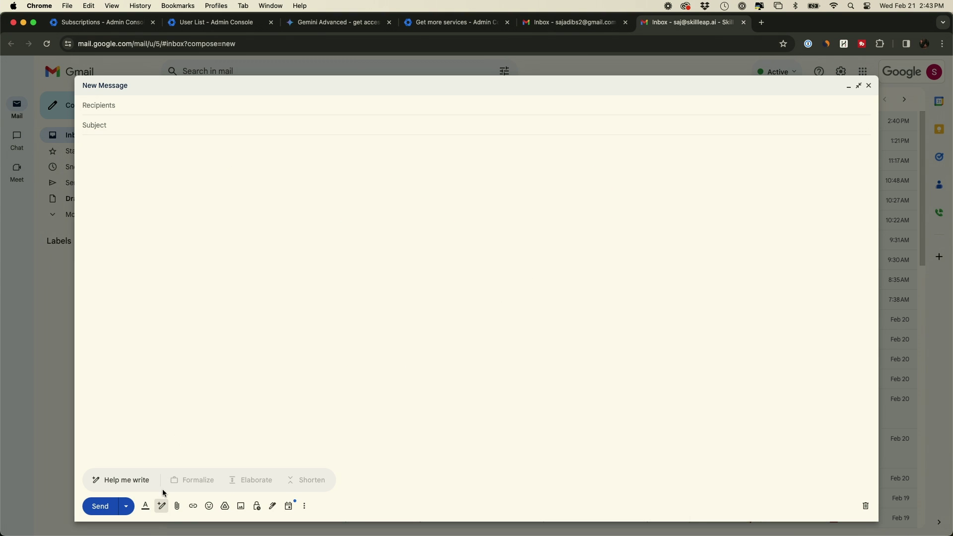
{"action": "left_click", "coordinate": [162, 511]}
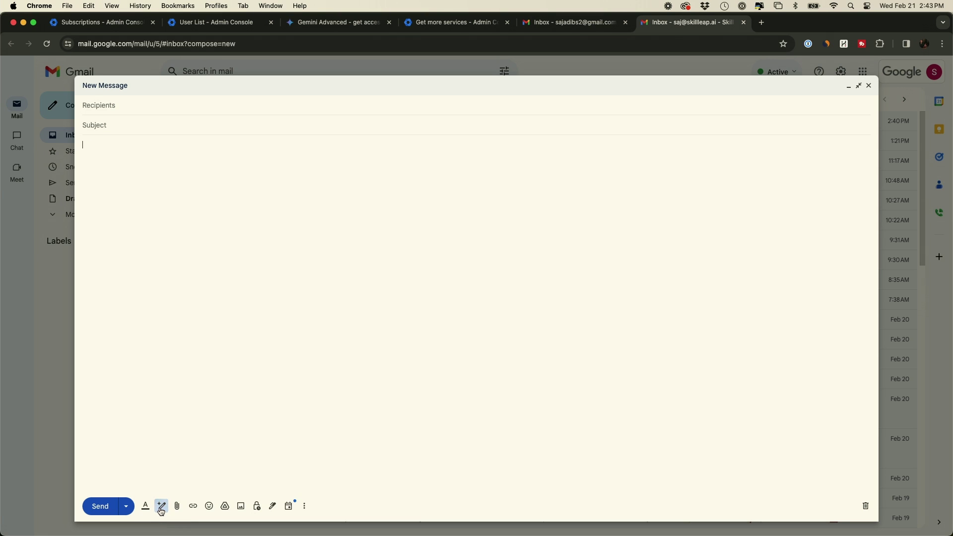
{"action": "left_click", "coordinate": [162, 511]}
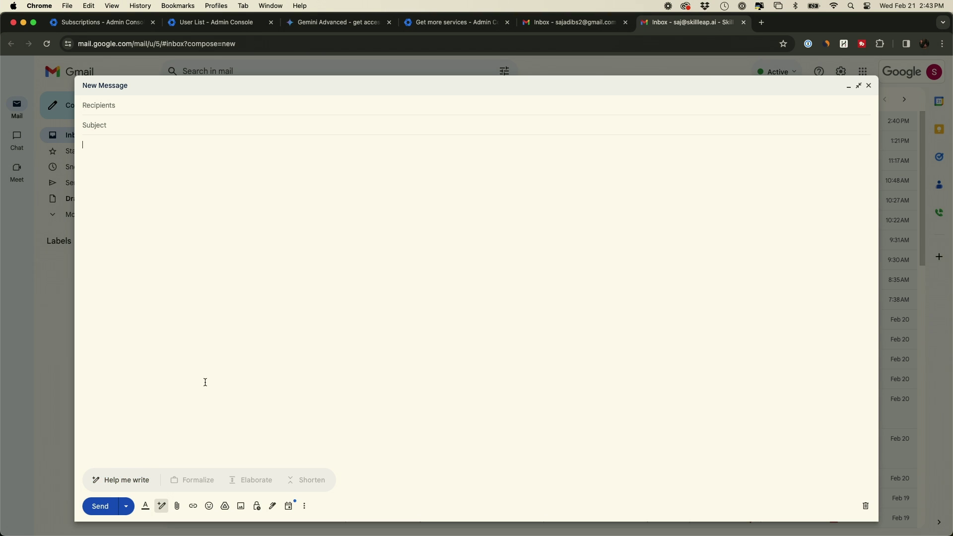
{"action": "left_click", "coordinate": [128, 480]}
{"action": "type", "text": "A colleague has sent you a frustrated email about a delayed project. Prompt: Draft a reply that acknowledges their frustration, offers a solution-focused approach, and maintains a professional but reassuring tone."}
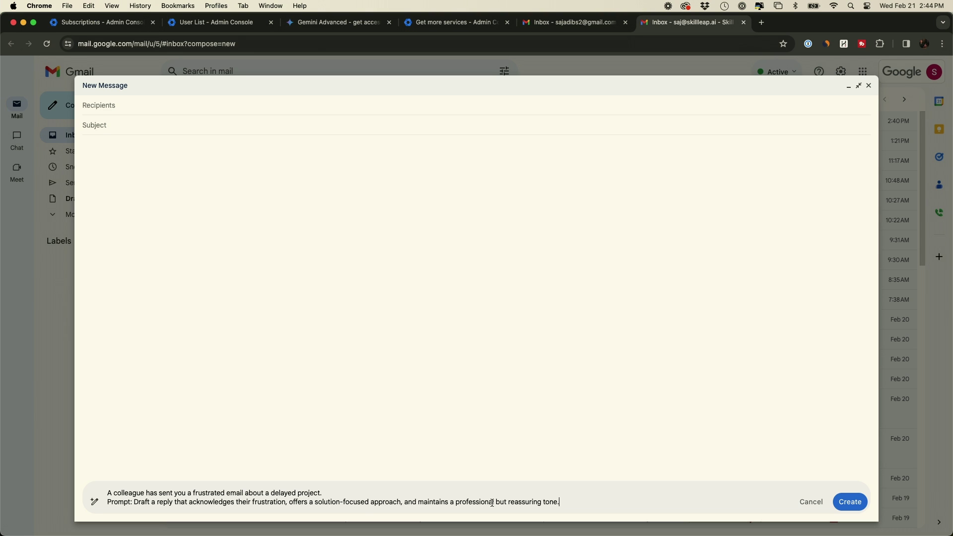
{"action": "left_click", "coordinate": [850, 503]}
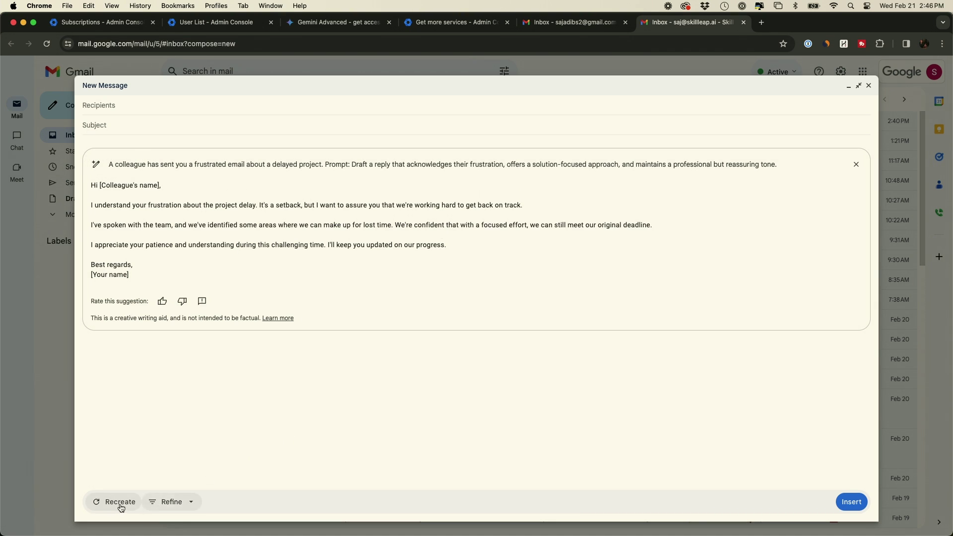
Refine the drafted reply, first elaborating it and then shortening it
{"action": "left_click", "coordinate": [177, 506]}
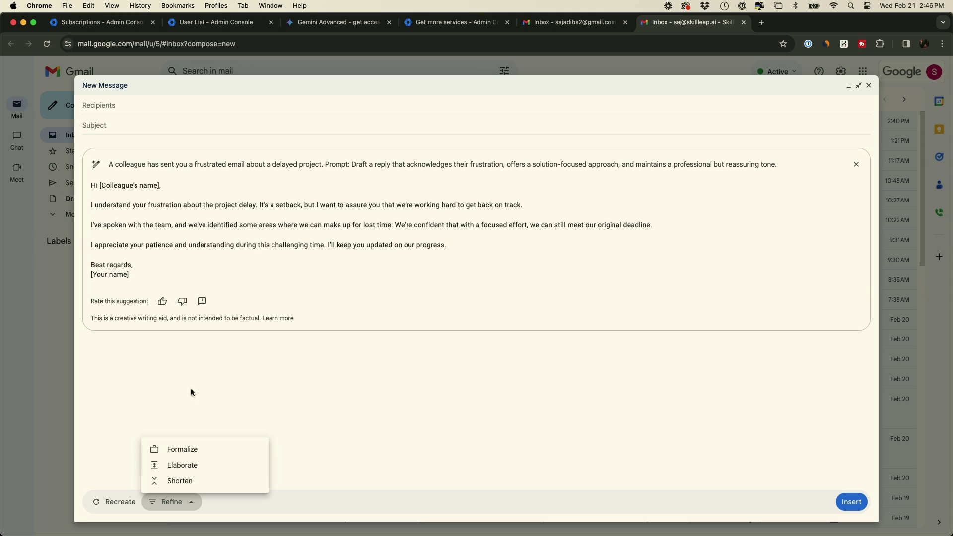
{"action": "left_click", "coordinate": [184, 466]}
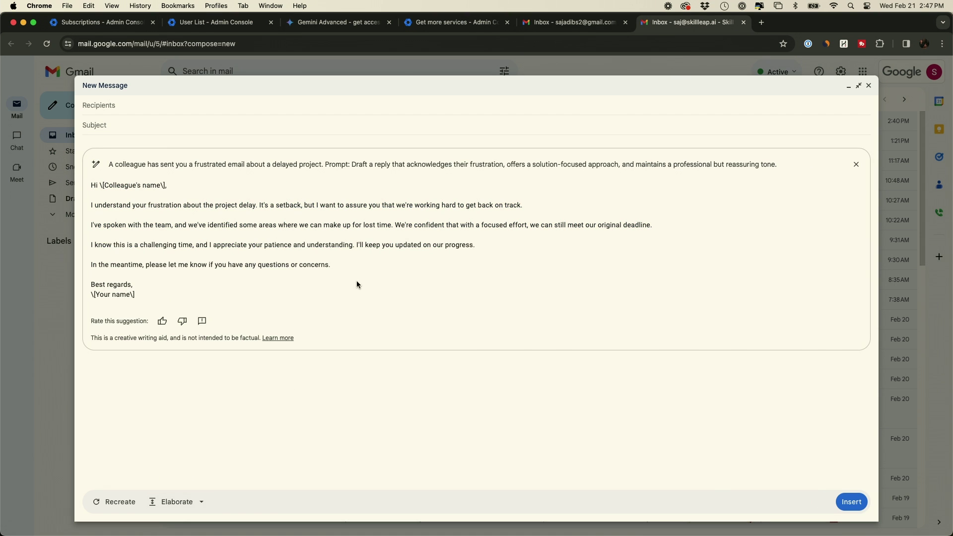
{"action": "left_click", "coordinate": [193, 502]}
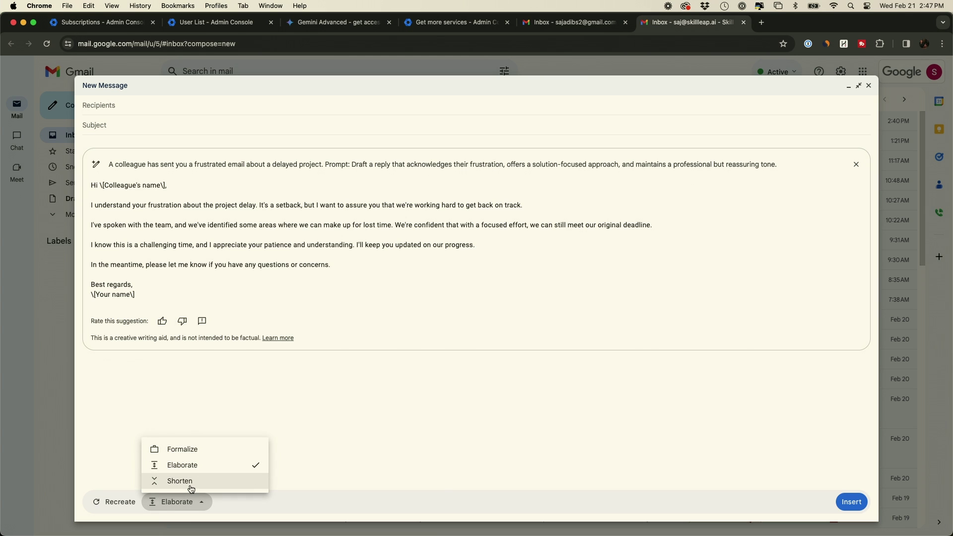
{"action": "left_click", "coordinate": [190, 482]}
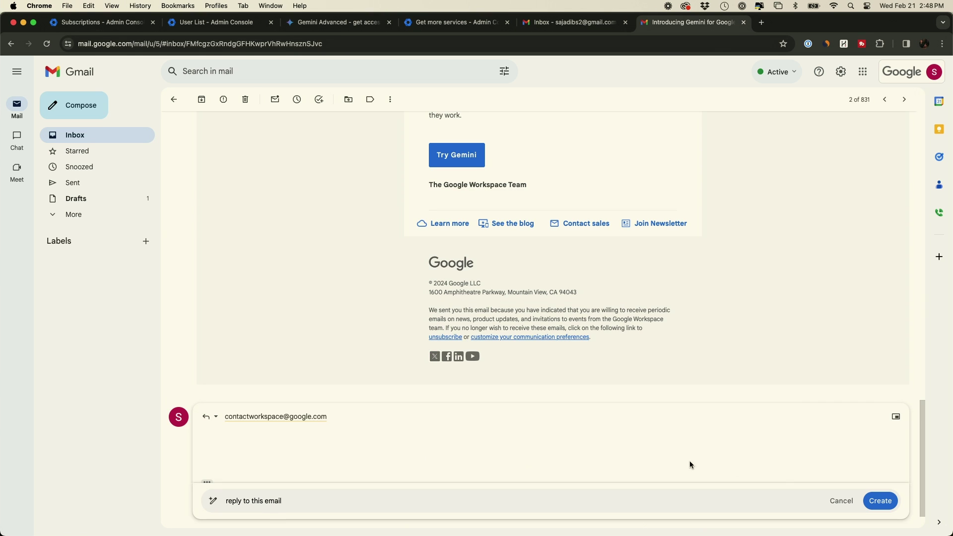
Generate a reply from 'reply to this email' thanking the Workspace team and asking about subscriptions
{"action": "left_click", "coordinate": [889, 508]}
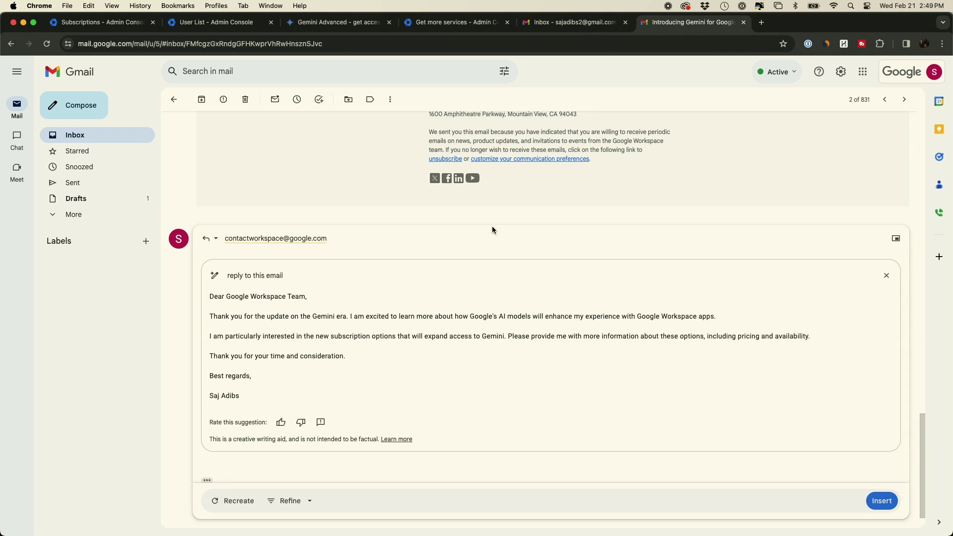
{"action": "left_click", "coordinate": [291, 502]}
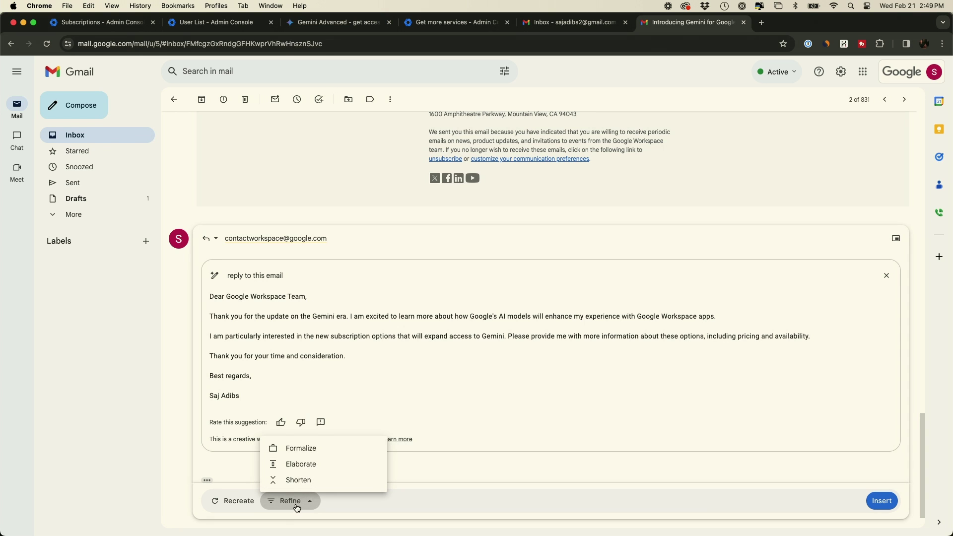
{"action": "left_click", "coordinate": [291, 502]}
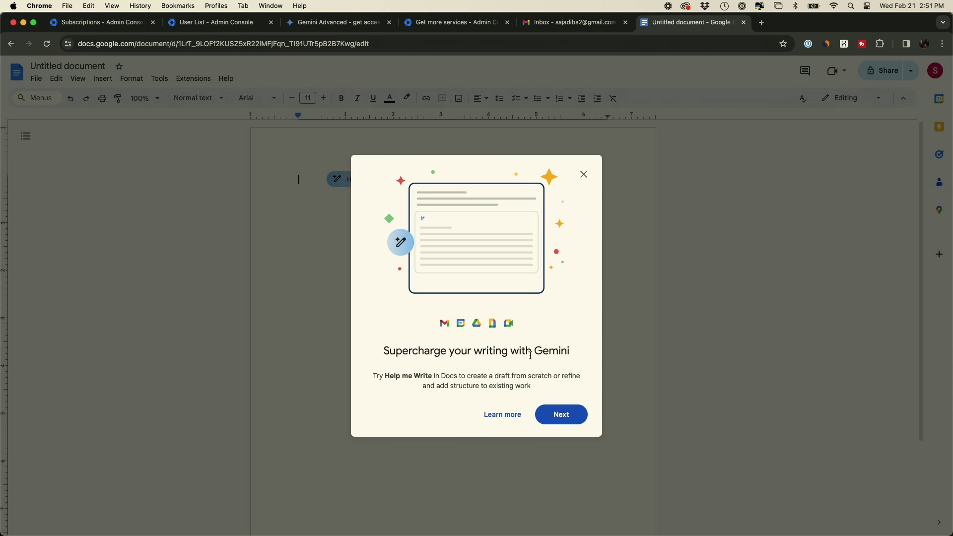
Close the Gemini intro dialog and clear the suggestion chips from the blank document
{"action": "left_click", "coordinate": [563, 416]}
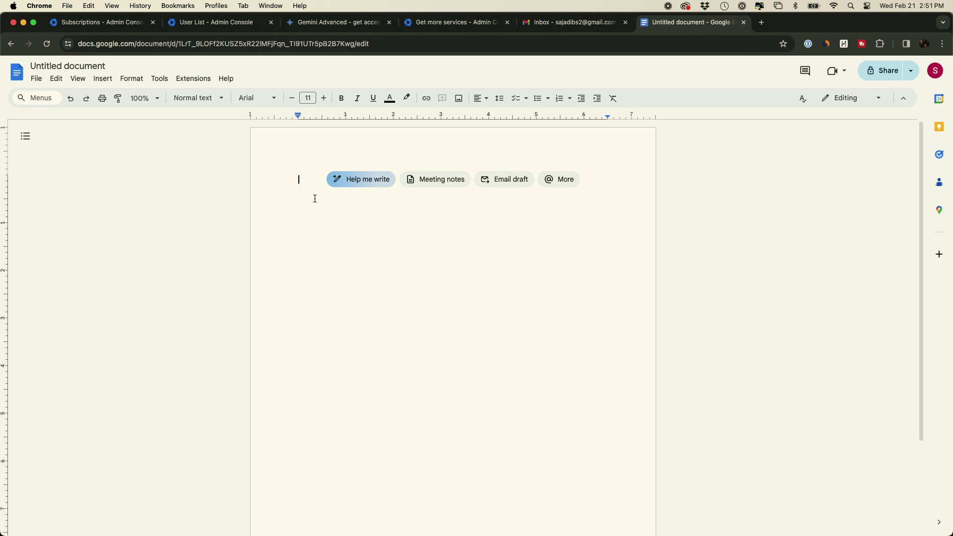
{"action": "left_click", "coordinate": [312, 177]}
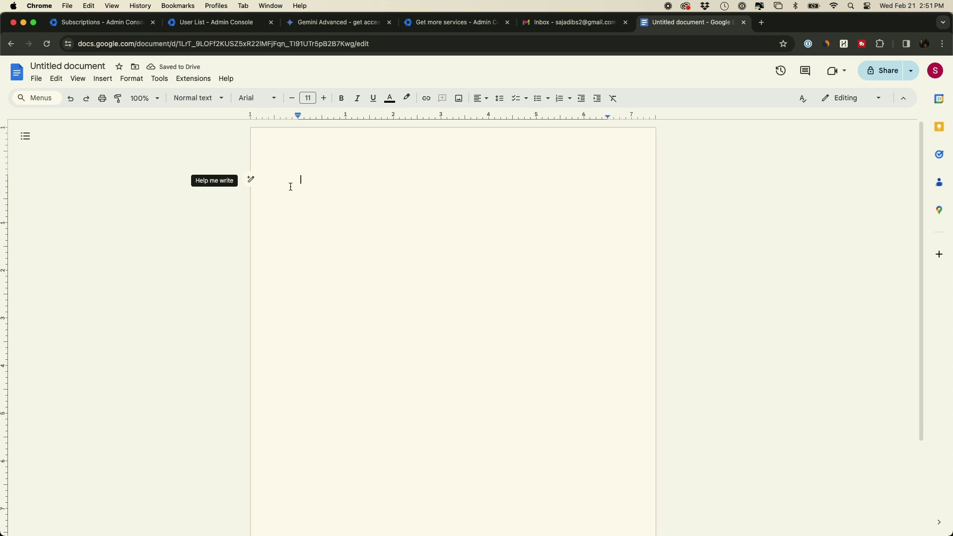
Choose Help me write from the blank page's right-click menu
{"action": "right_click", "coordinate": [337, 183]}
{"action": "left_click", "coordinate": [379, 284]}
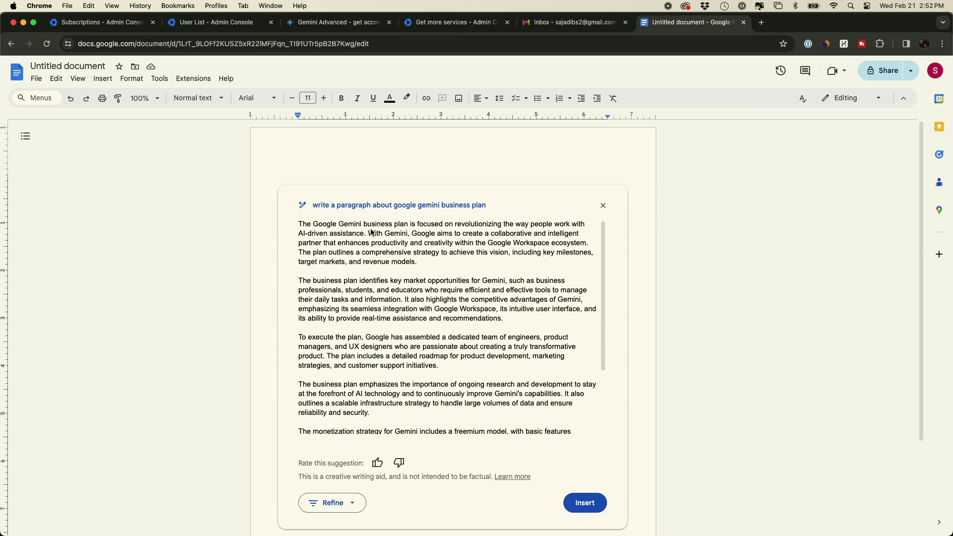
Review the Google Gemini business-plan draft, then prompt for an e-learning generative AI marketing plan
{"action": "scroll", "coordinate": [493, 283], "scroll_direction": "down", "scroll_amount": 5}
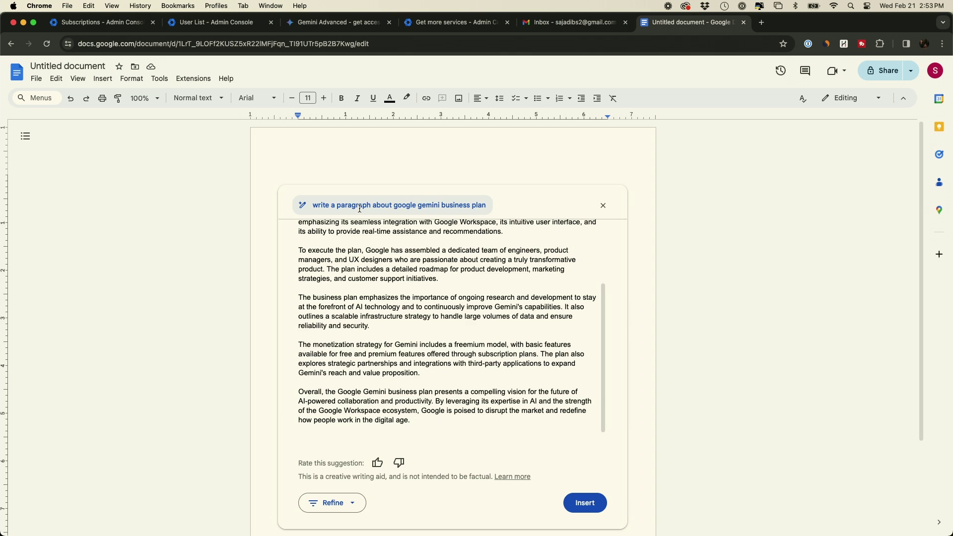
{"action": "scroll", "coordinate": [410, 222], "scroll_direction": "up", "scroll_amount": 3}
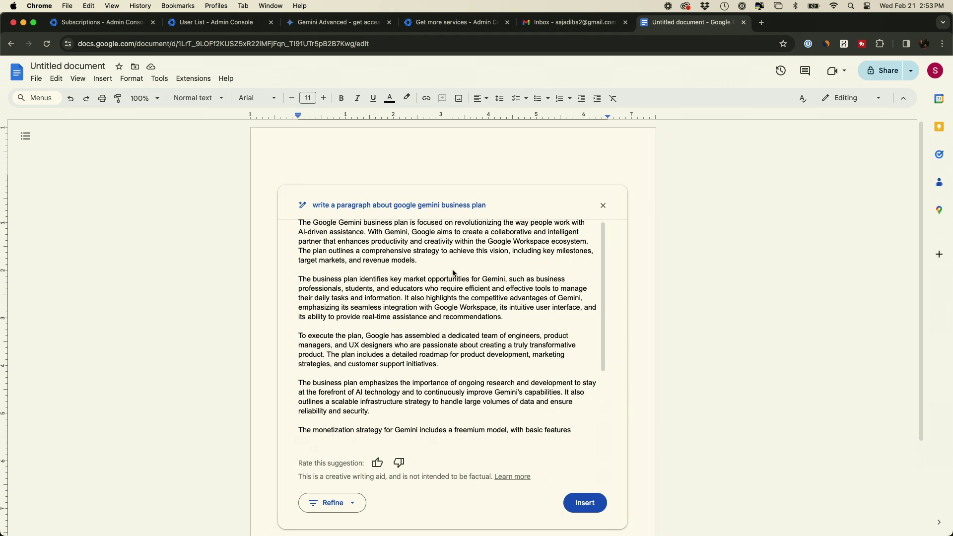
{"action": "scroll", "coordinate": [452, 273], "scroll_direction": "down", "scroll_amount": 4}
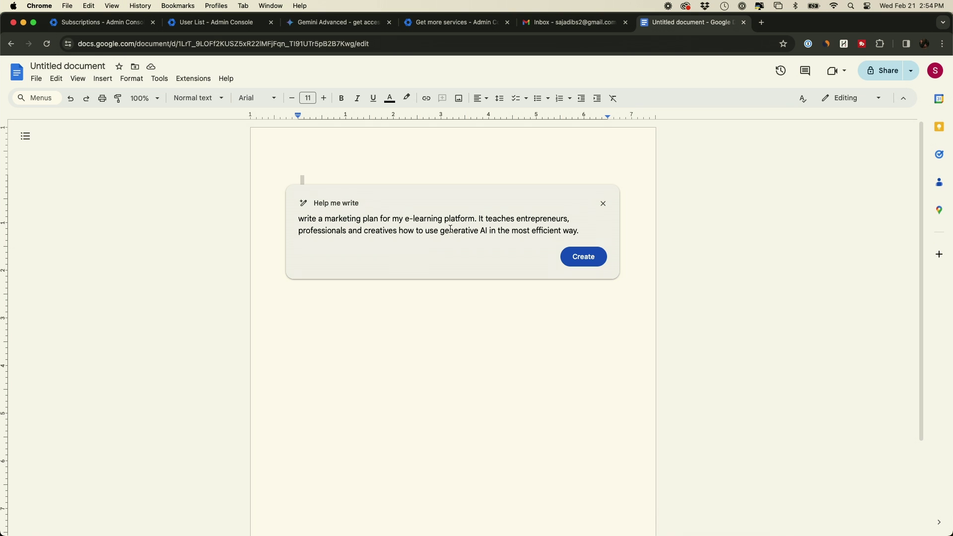
Generate the e-learning marketing plan (audience, objectives, strategies, budget, metrics), review it, and insert it
{"action": "left_click", "coordinate": [584, 260]}
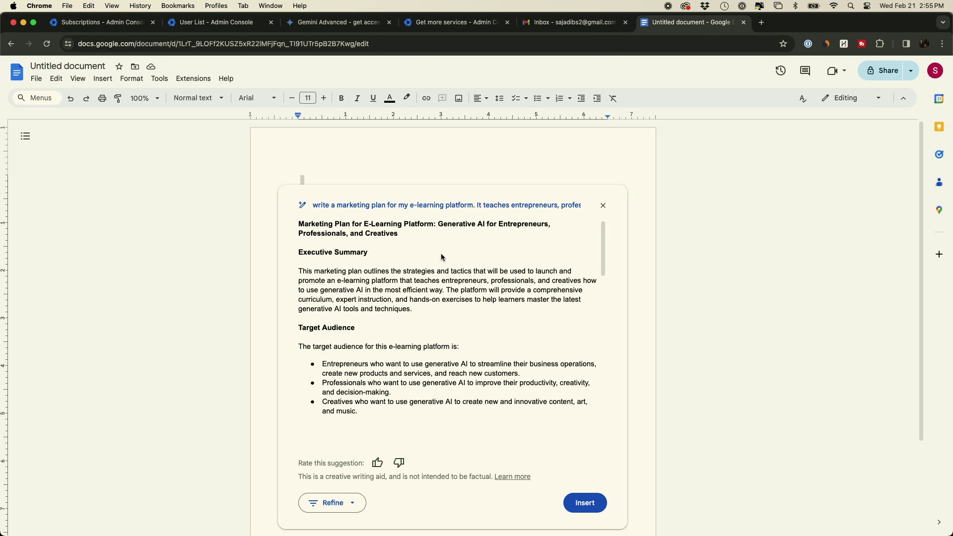
{"action": "scroll", "coordinate": [400, 274], "scroll_direction": "down", "scroll_amount": 2}
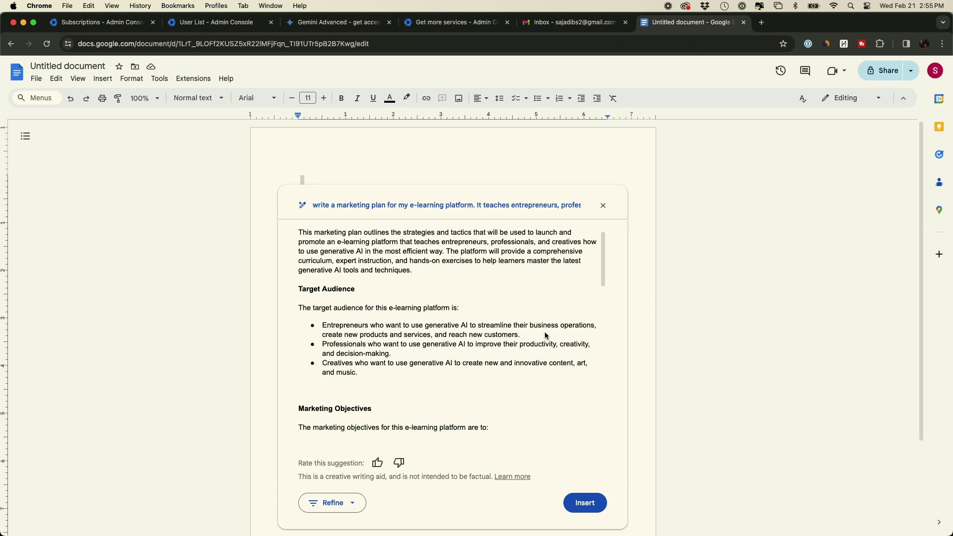
{"action": "scroll", "coordinate": [487, 374], "scroll_direction": "down", "scroll_amount": 2}
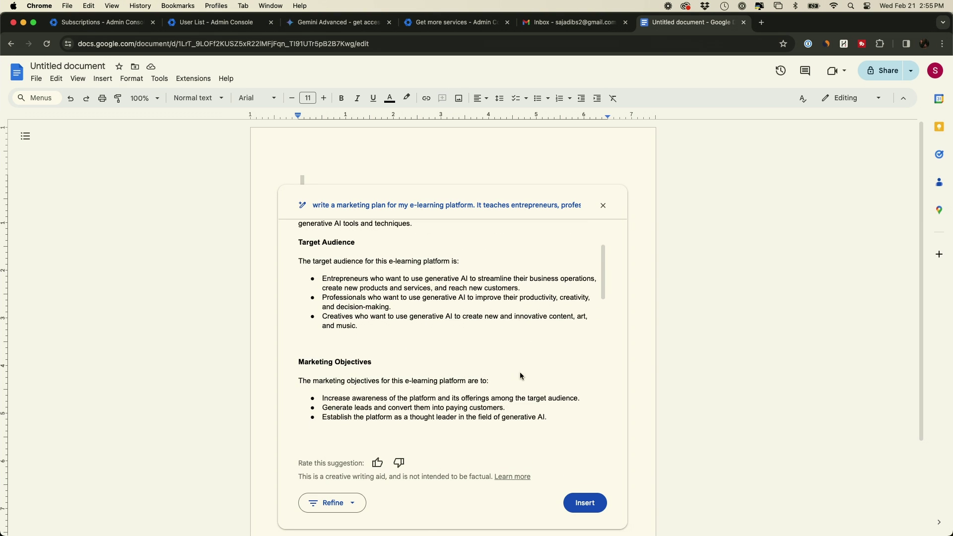
{"action": "scroll", "coordinate": [522, 376], "scroll_direction": "down", "scroll_amount": 1}
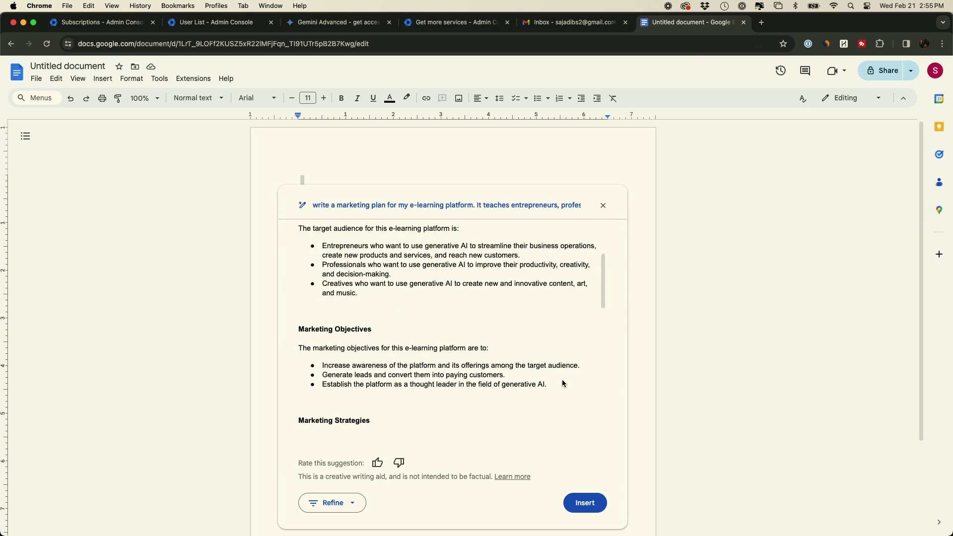
{"action": "scroll", "coordinate": [564, 384], "scroll_direction": "down", "scroll_amount": 15}
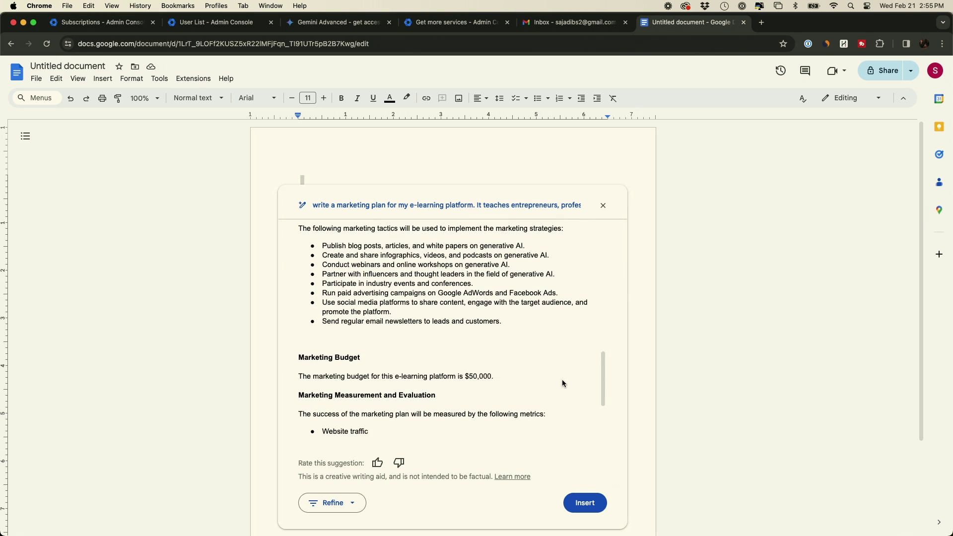
{"action": "scroll", "coordinate": [465, 370], "scroll_direction": "down", "scroll_amount": 1}
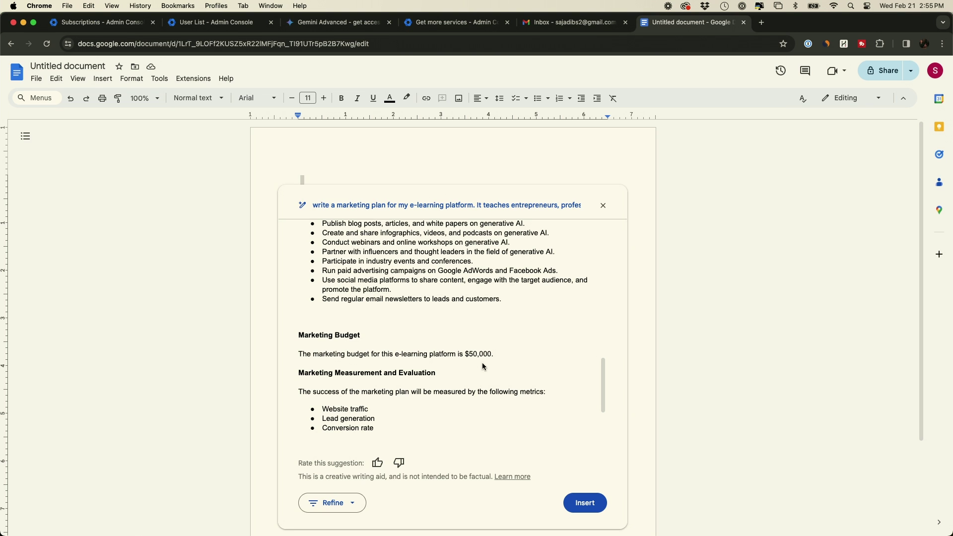
{"action": "scroll", "coordinate": [482, 362], "scroll_direction": "down", "scroll_amount": 1}
{"action": "scroll", "coordinate": [466, 339], "scroll_direction": "down", "scroll_amount": 1}
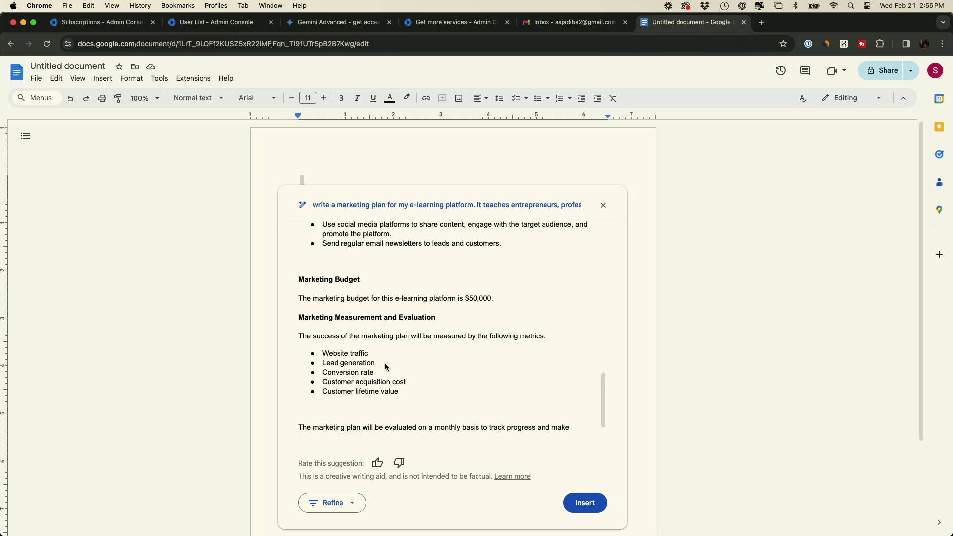
{"action": "scroll", "coordinate": [387, 368], "scroll_direction": "down", "scroll_amount": 1}
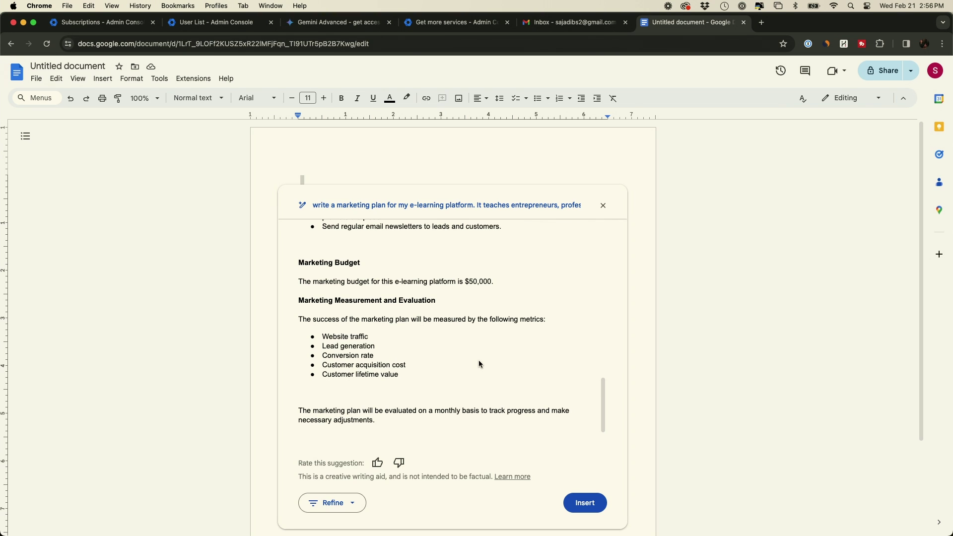
{"action": "scroll", "coordinate": [480, 364], "scroll_direction": "up", "scroll_amount": 10}
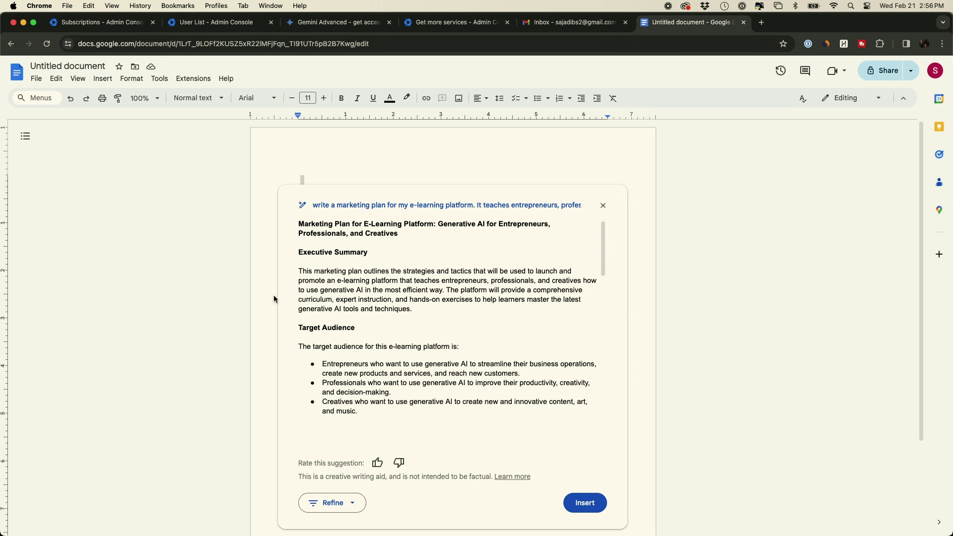
{"action": "scroll", "coordinate": [439, 286], "scroll_direction": "down", "scroll_amount": 1}
{"action": "scroll", "coordinate": [442, 285], "scroll_direction": "up", "scroll_amount": 1}
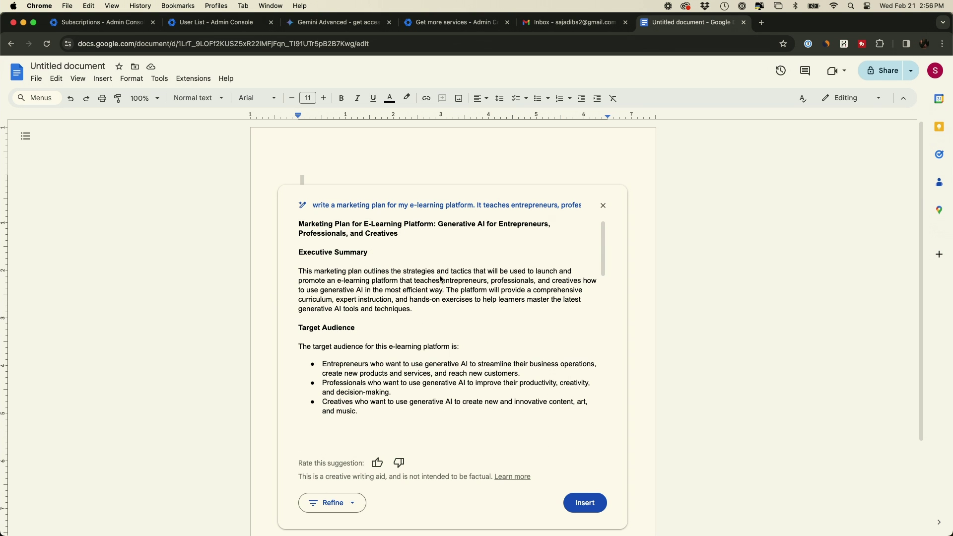
{"action": "left_click", "coordinate": [582, 505]}
{"action": "scroll", "coordinate": [513, 386], "scroll_direction": "up", "scroll_amount": 15}
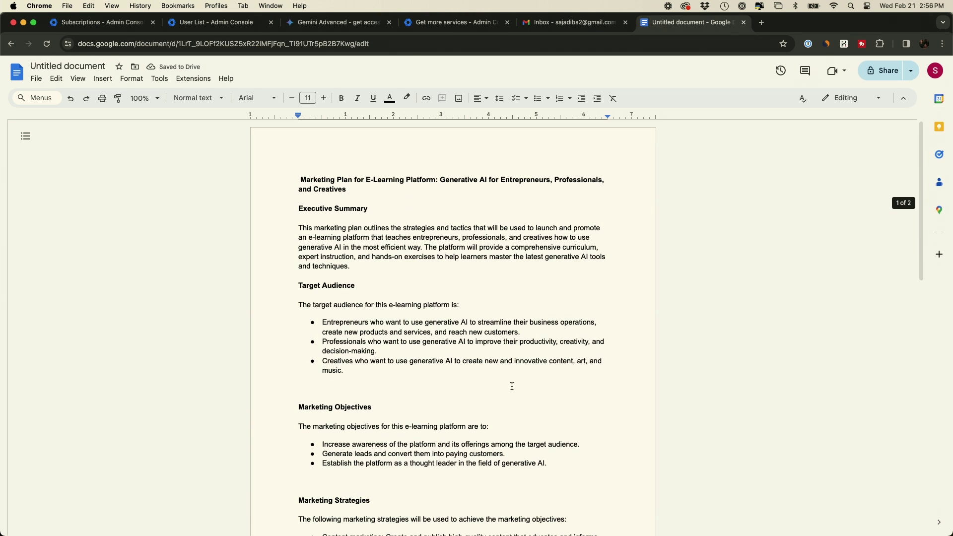
{"action": "scroll", "coordinate": [512, 386], "scroll_direction": "down", "scroll_amount": 15}
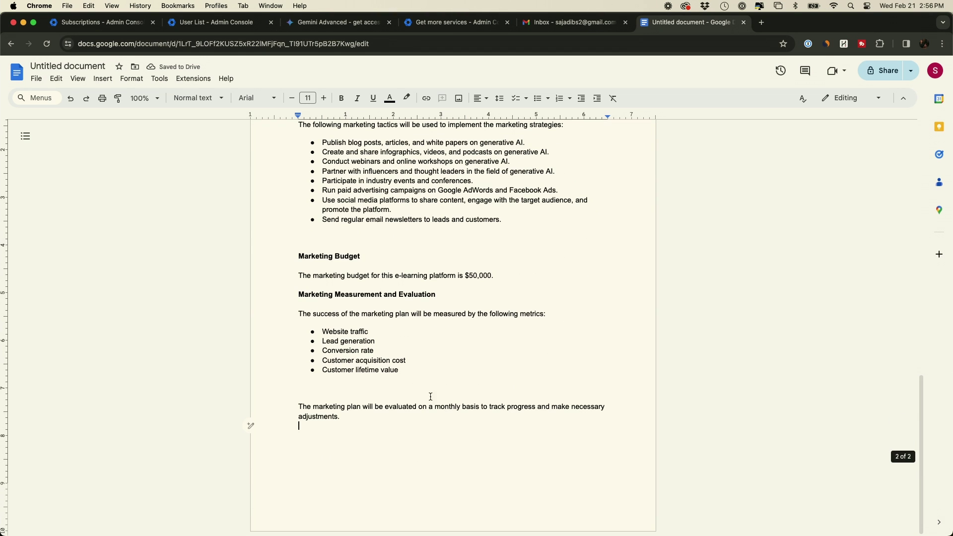
{"action": "left_click_drag", "start_coordinate": [407, 428], "coordinate": [271, 150]}
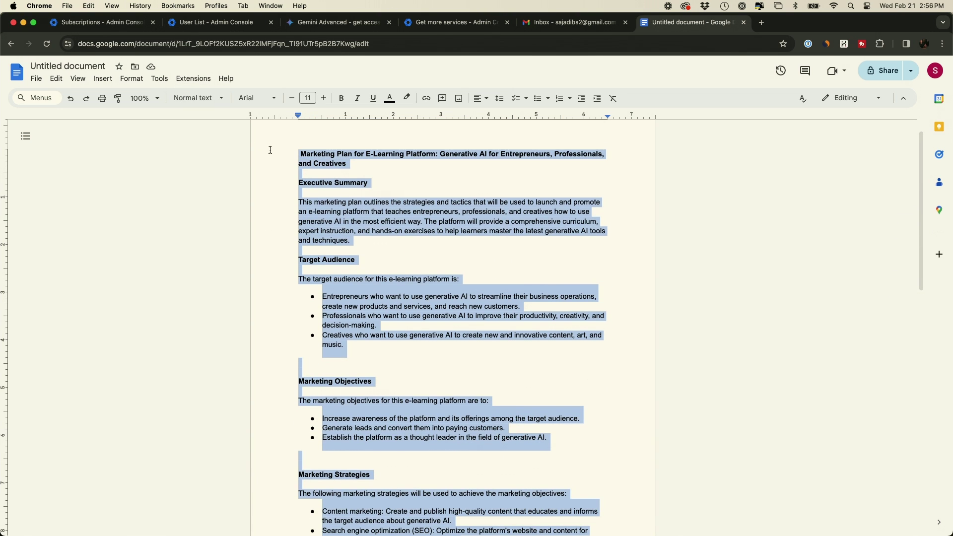
{"action": "right_click", "coordinate": [329, 159]}
{"action": "mouse_move", "coordinate": [379, 261]}
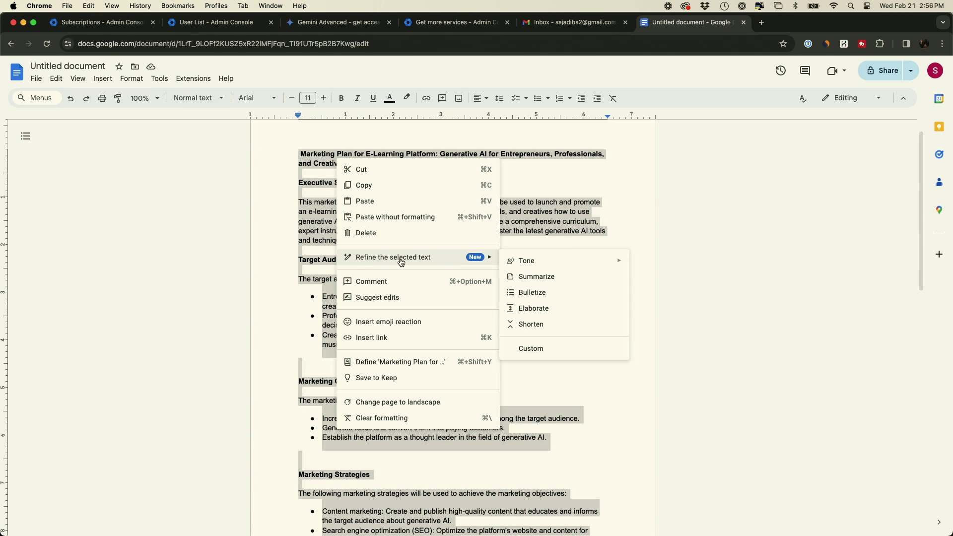
{"action": "mouse_move", "coordinate": [582, 266]}
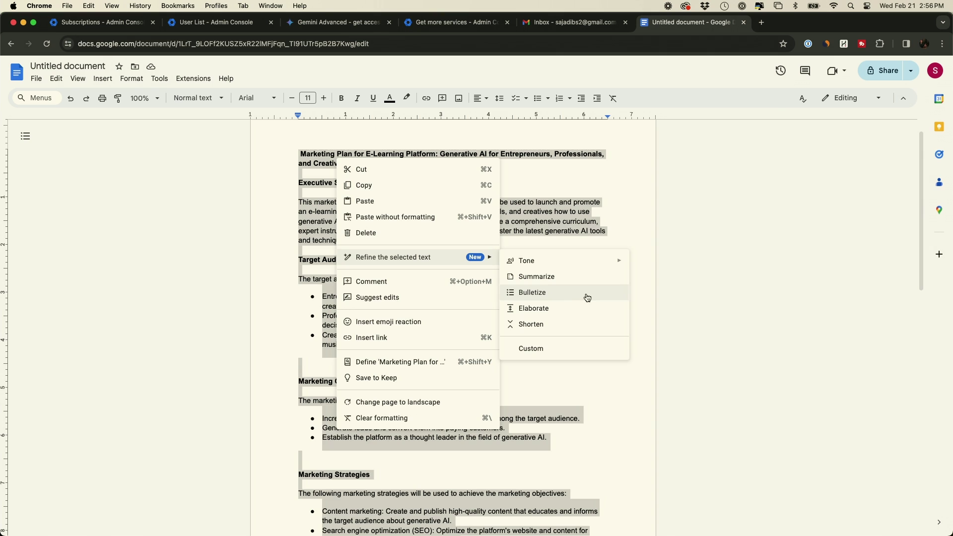
{"action": "left_click", "coordinate": [578, 350]}
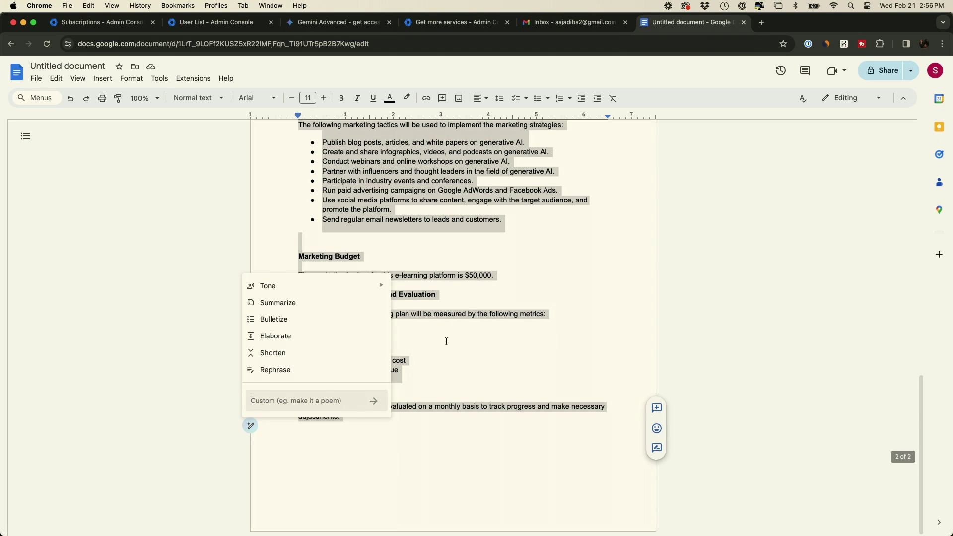
{"action": "left_click", "coordinate": [323, 405]}
{"action": "type", "text": "make it poem"}
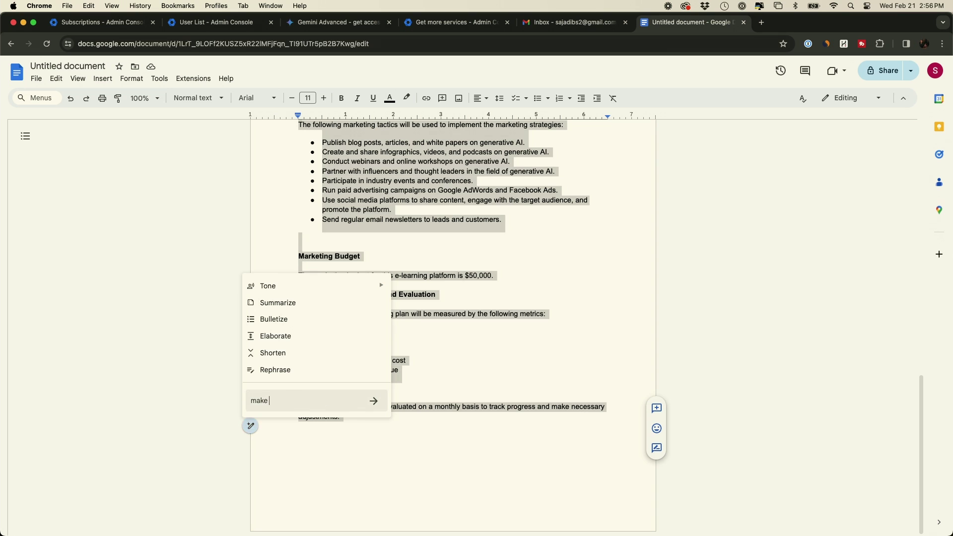
{"action": "key", "text": "Return"}
{"action": "scroll", "coordinate": [407, 362], "scroll_direction": "down", "scroll_amount": 5}
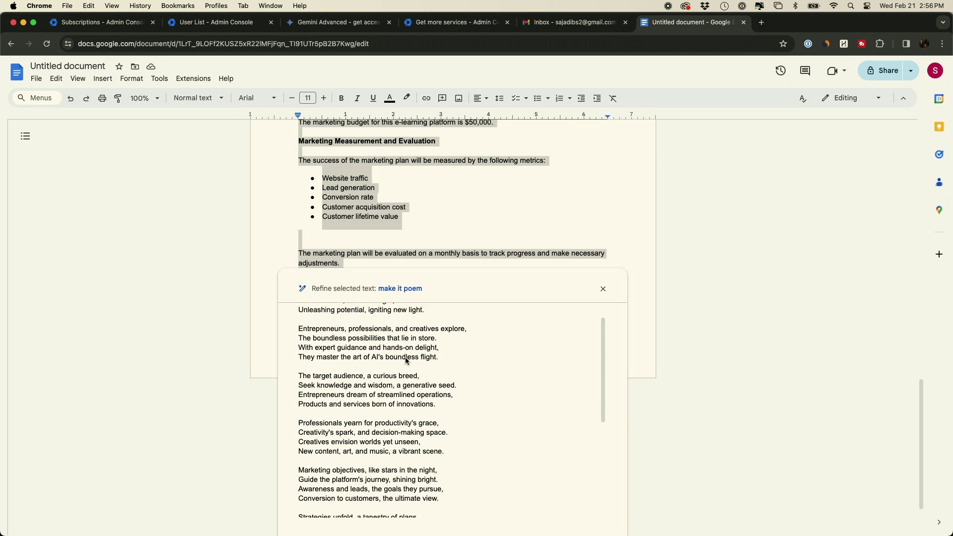
{"action": "scroll", "coordinate": [406, 362], "scroll_direction": "up", "scroll_amount": 5}
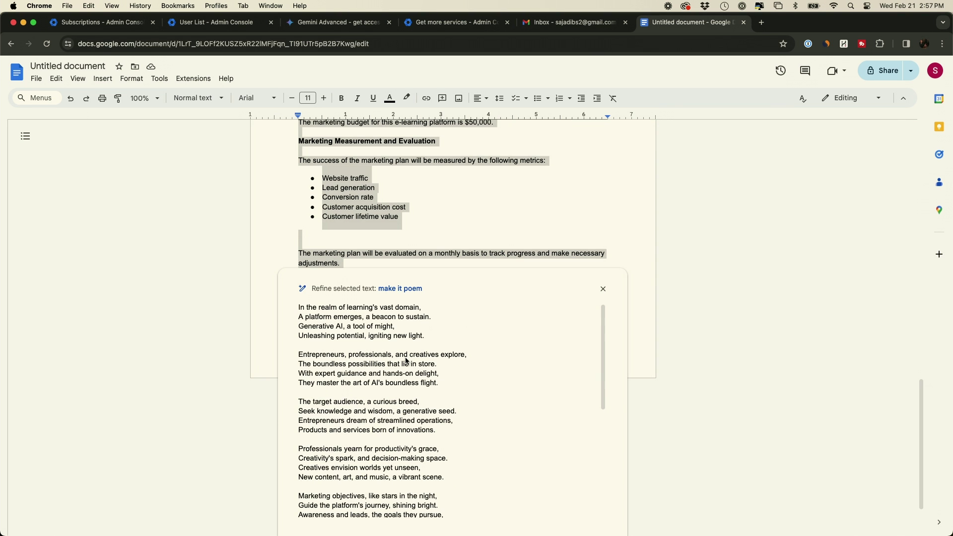
{"action": "left_click", "coordinate": [602, 290]}
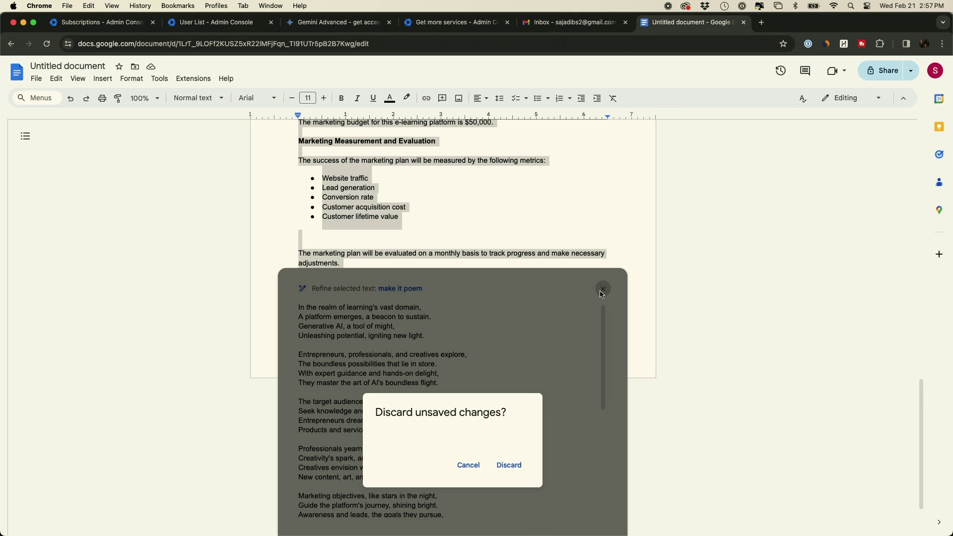
{"action": "left_click", "coordinate": [510, 466]}
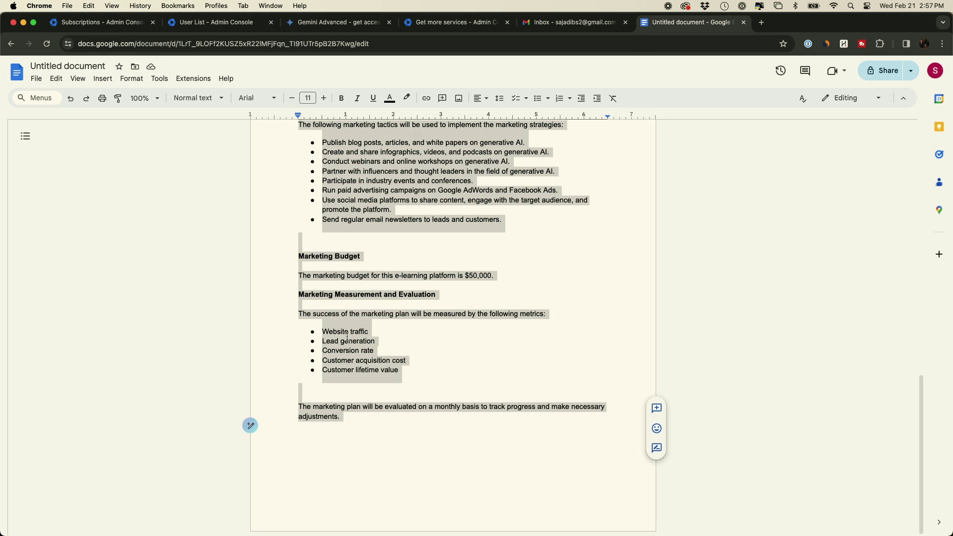
Select the Marketing Tactics paragraph and bullets, have Gemini summarize them, then view refine options
{"action": "left_click", "coordinate": [386, 339]}
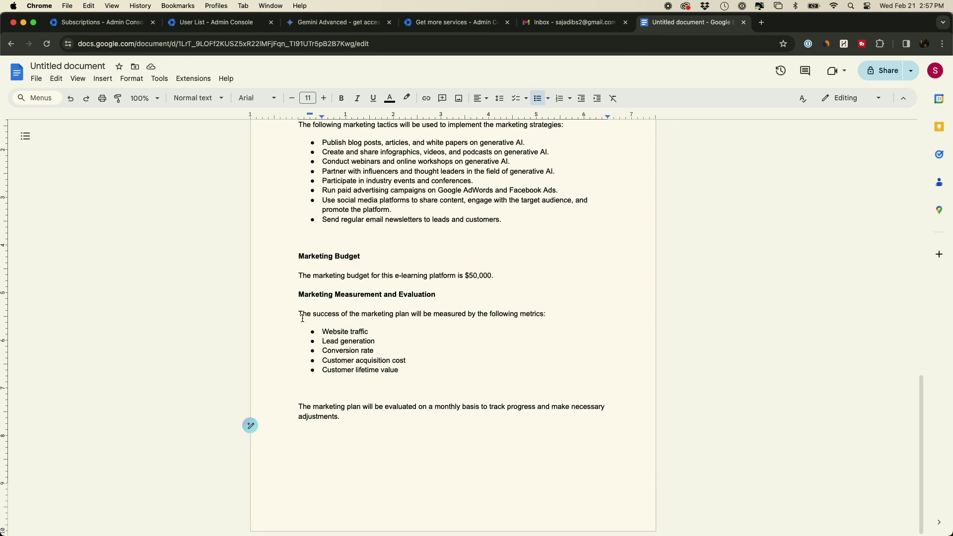
{"action": "scroll", "coordinate": [298, 313], "scroll_direction": "up", "scroll_amount": 4}
{"action": "left_click_drag", "start_coordinate": [298, 223], "coordinate": [539, 323]}
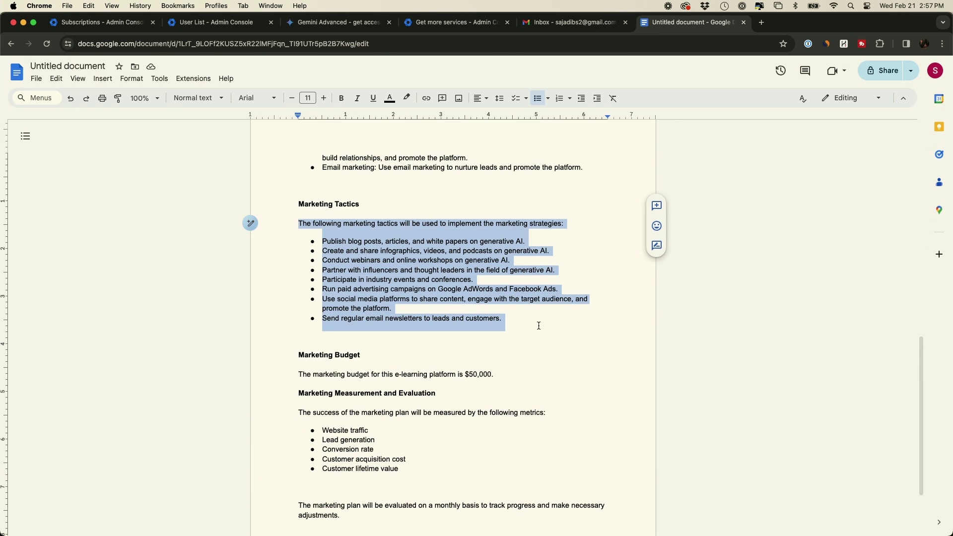
{"action": "right_click", "coordinate": [401, 257]}
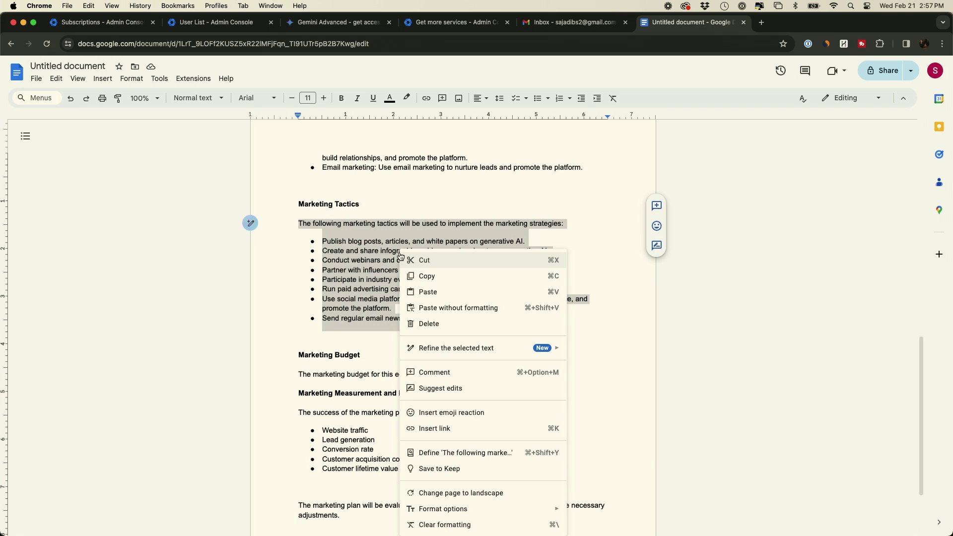
{"action": "mouse_move", "coordinate": [452, 350]}
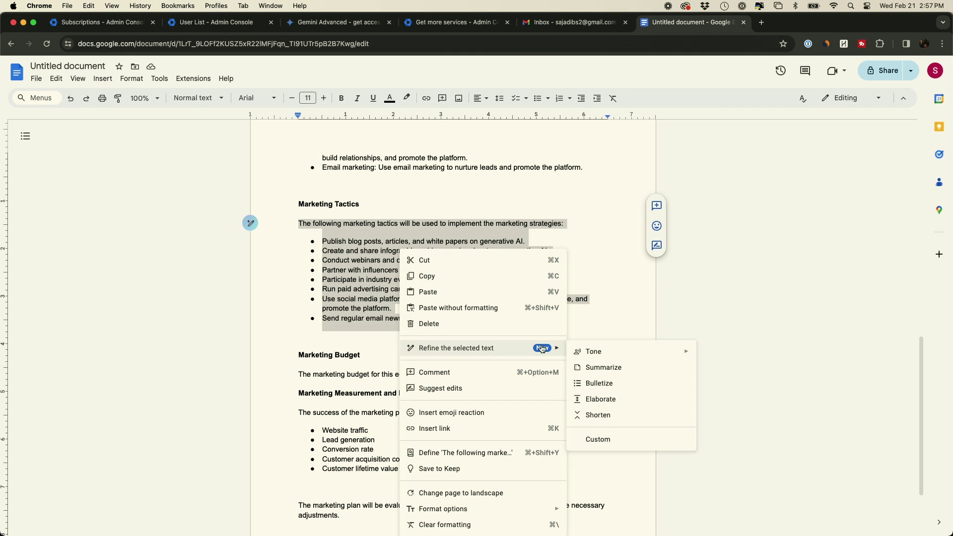
{"action": "left_click", "coordinate": [607, 369]}
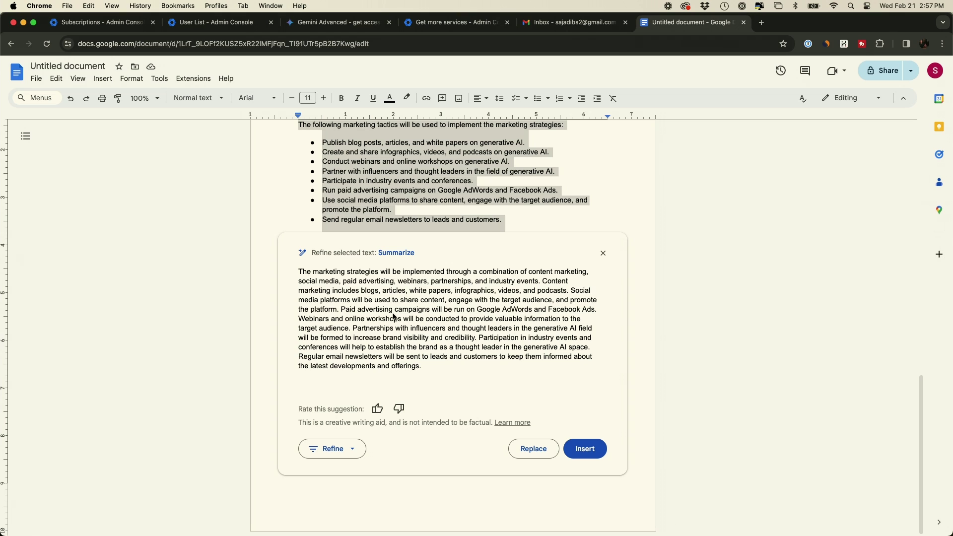
{"action": "left_click", "coordinate": [342, 452]}
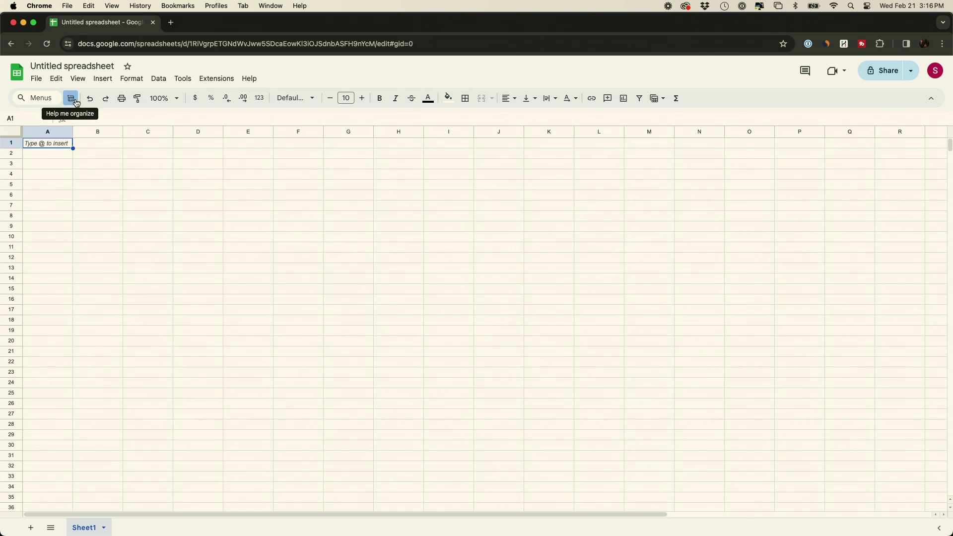
Open Help me organize and paste a personal budget template request into its prompt box
{"action": "left_click", "coordinate": [77, 103]}
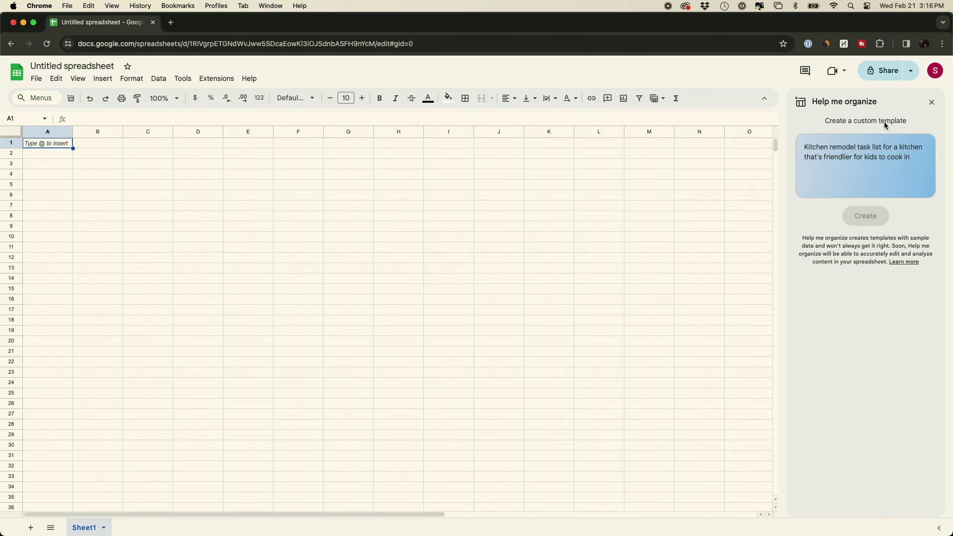
{"action": "left_click", "coordinate": [871, 162]}
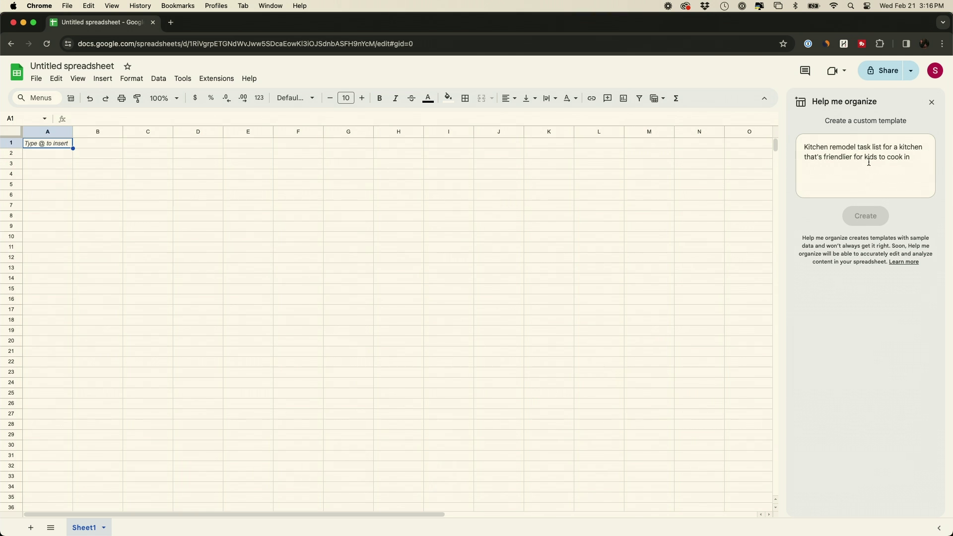
{"action": "key", "text": "super+v"}
Discard the generated personal budget preview, re-prompt with 'create a P&L template', and insert the table
{"action": "left_click", "coordinate": [874, 214]}
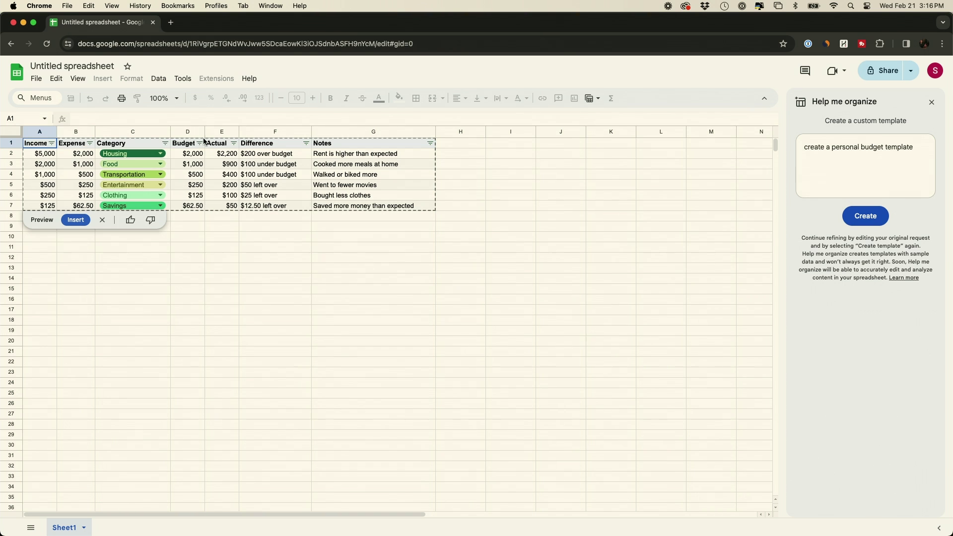
{"action": "left_click", "coordinate": [102, 220]}
{"action": "left_click", "coordinate": [870, 158]}
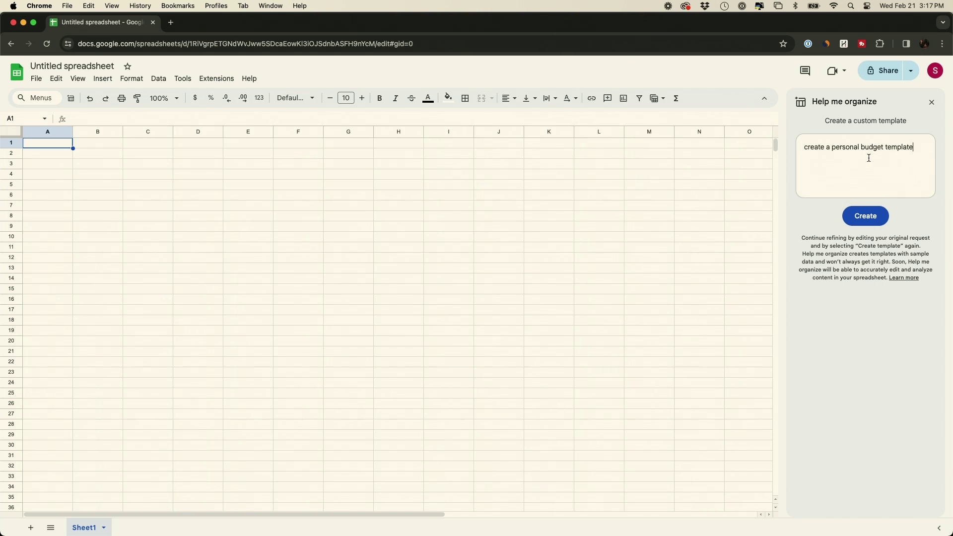
{"action": "triple_click", "coordinate": [869, 158]}
{"action": "type", "text": "create a P"}
{"action": "type", "text": "&L template"}
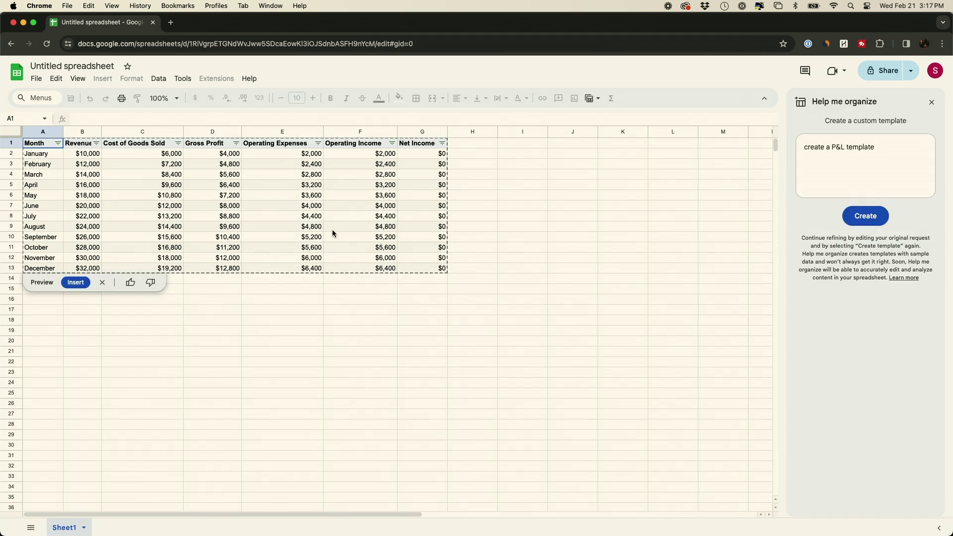
{"action": "left_click", "coordinate": [284, 196]}
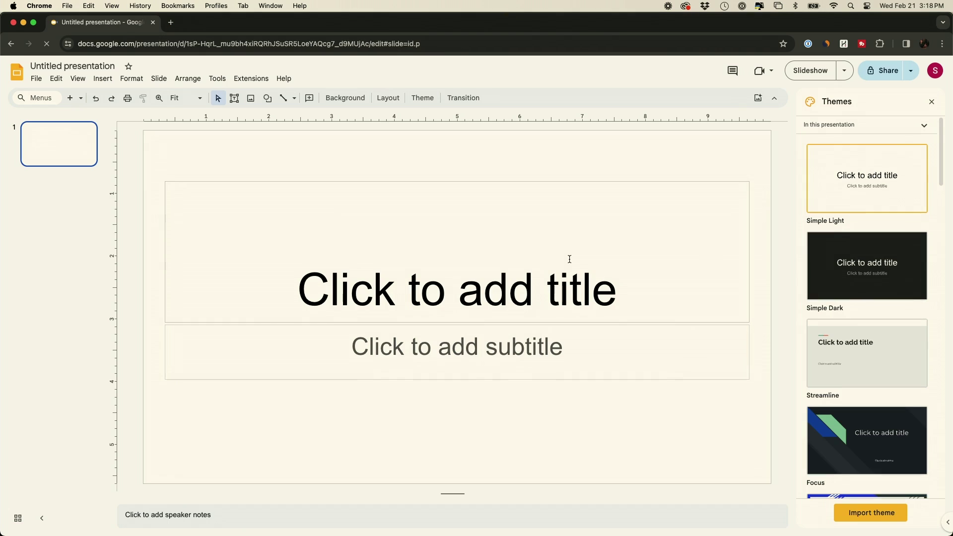
Close the Themes panel and open Create image with Gemini, ready to describe the image
{"action": "left_click", "coordinate": [932, 102]}
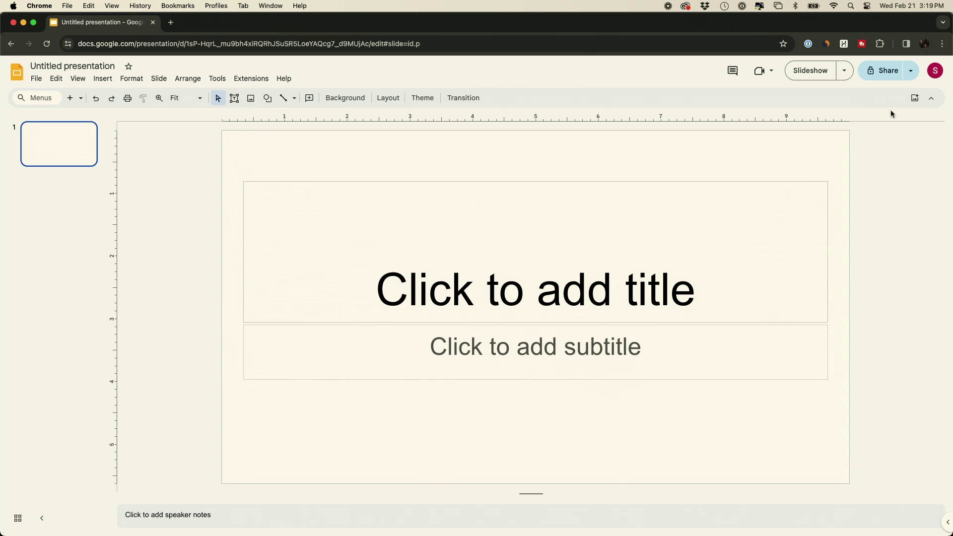
{"action": "left_click", "coordinate": [915, 98]}
{"action": "left_click", "coordinate": [855, 159]}
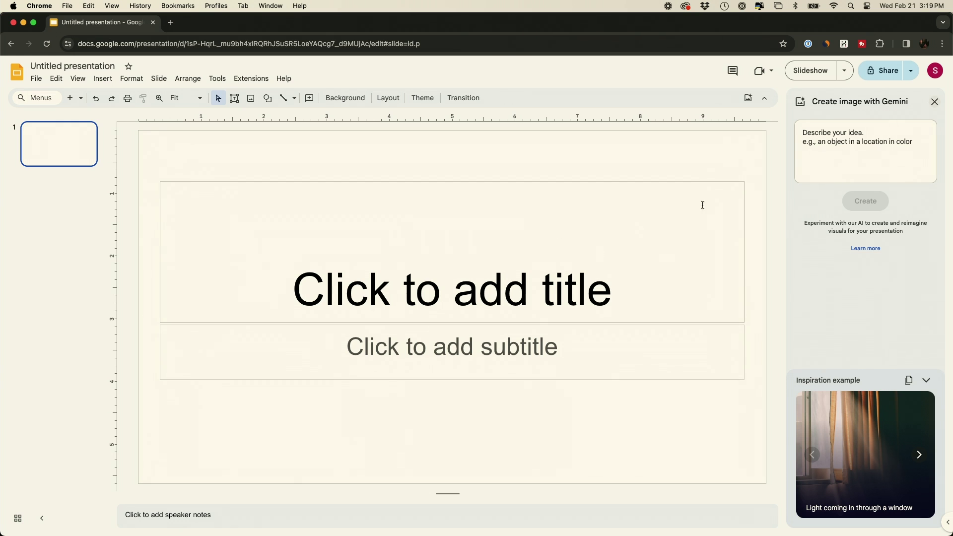
Generate Photography-style images of 'interior of an office space' and insert the first onto the slide
{"action": "key", "text": "super+v"}
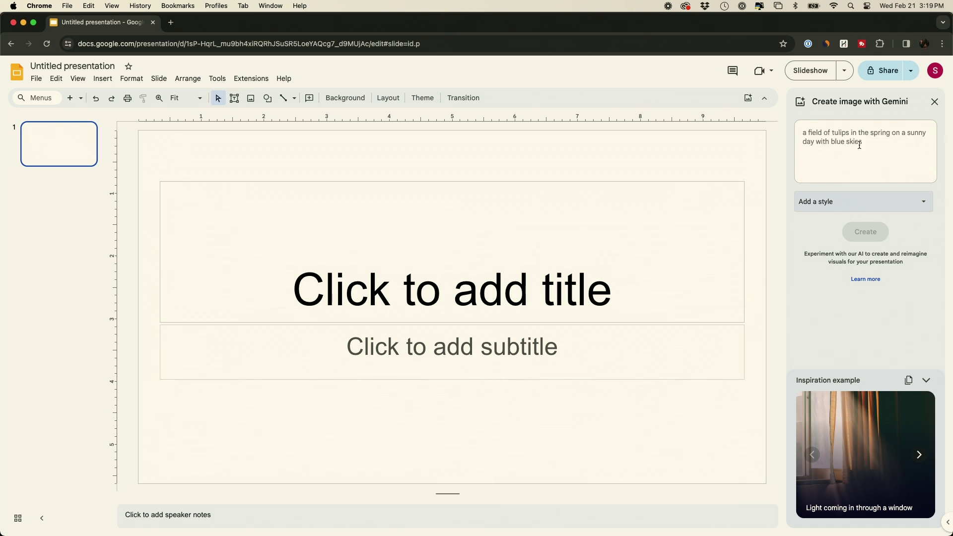
{"action": "type", "text": "interior of an office space"}
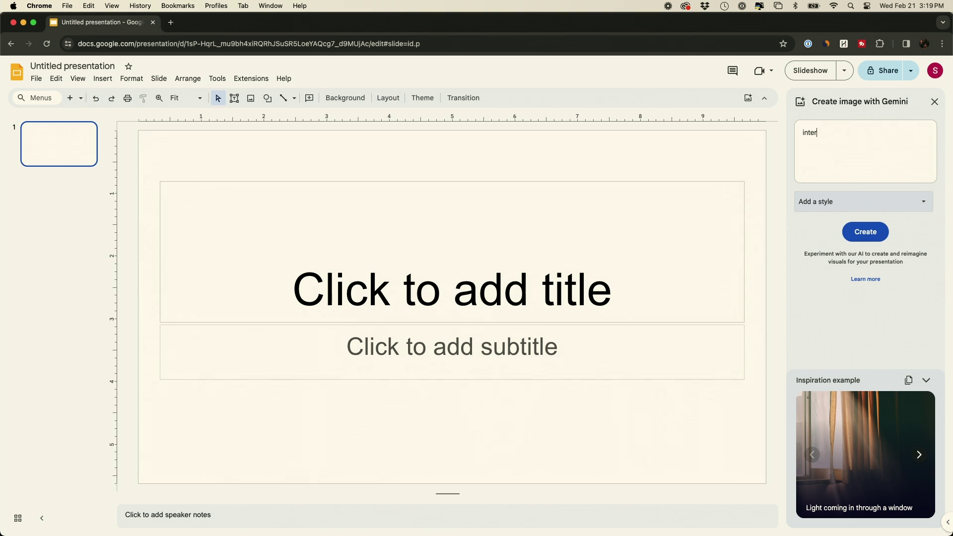
{"action": "left_click", "coordinate": [808, 201]}
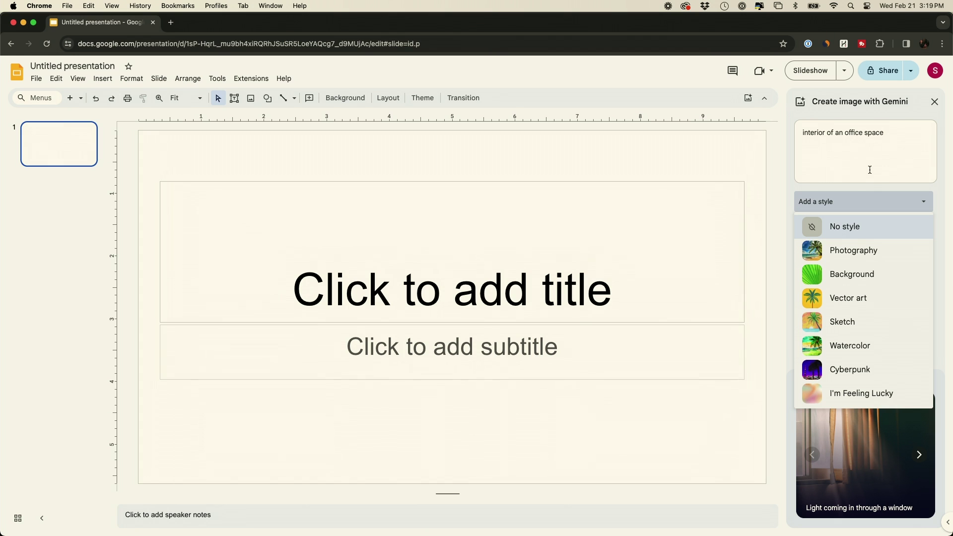
{"action": "left_click", "coordinate": [851, 260]}
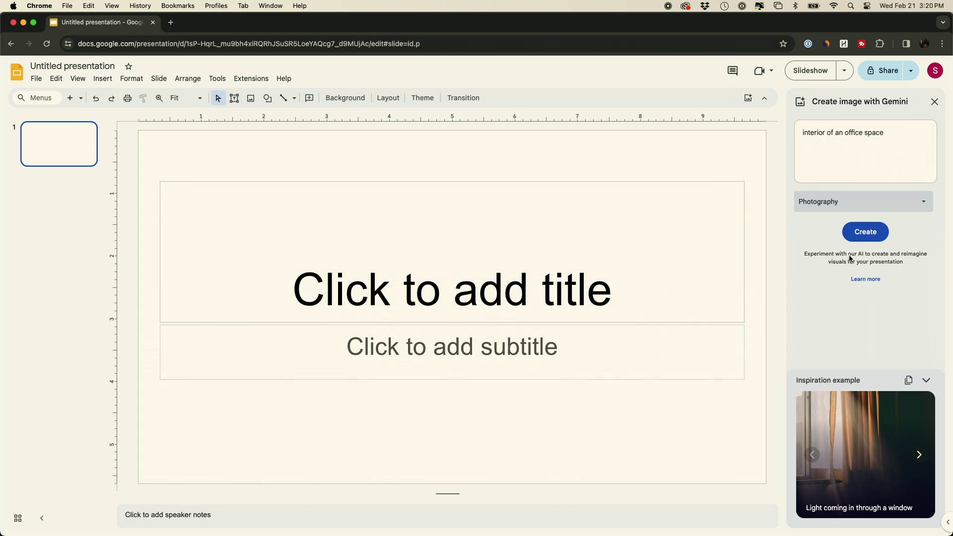
{"action": "left_click", "coordinate": [867, 235]}
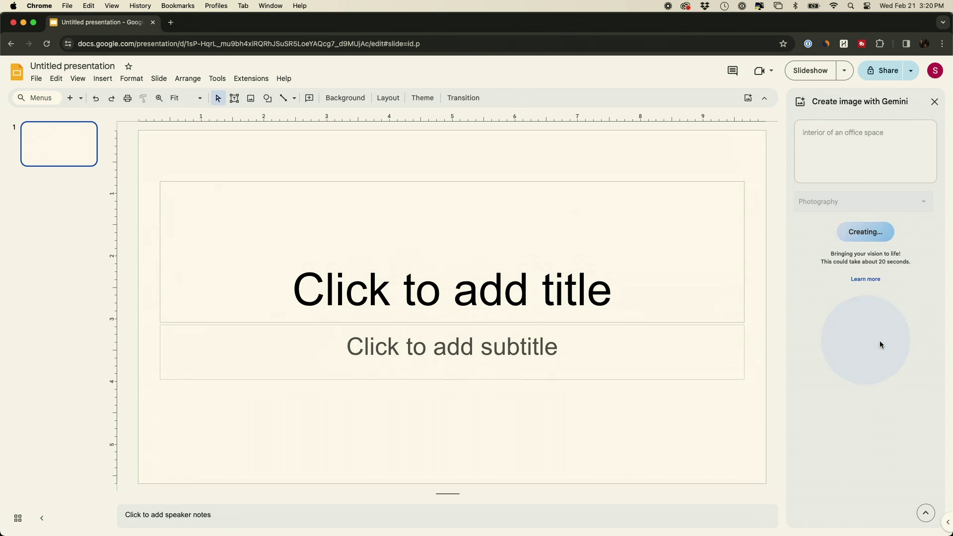
{"action": "left_click", "coordinate": [834, 330]}
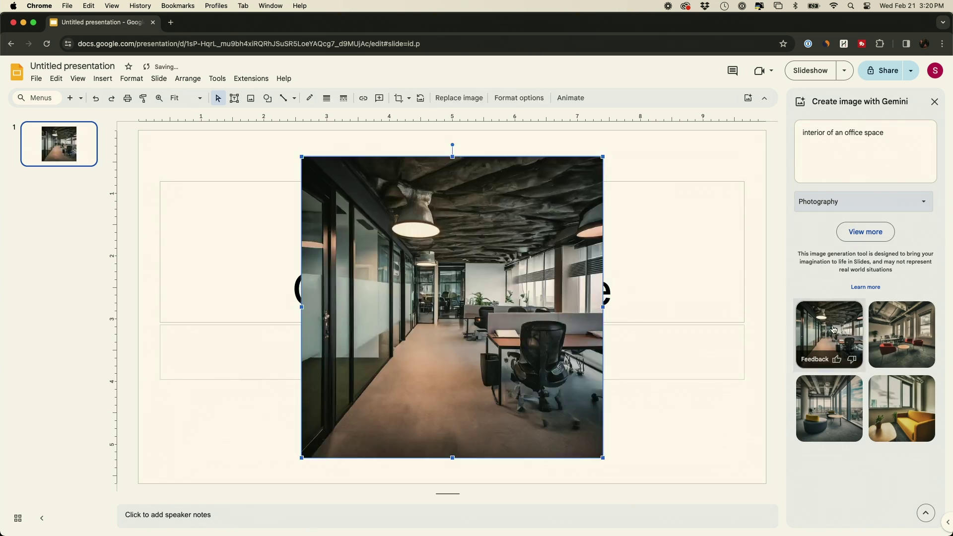
Try the red-chair and yellow-seat versions, undo back to the dark-ceiling photo, then delete it
{"action": "left_click", "coordinate": [893, 336]}
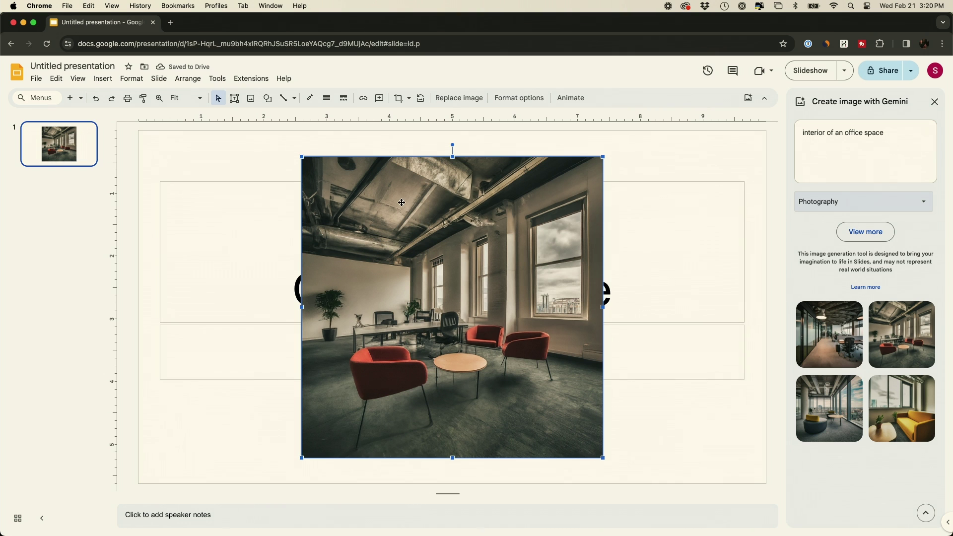
{"action": "left_click", "coordinate": [827, 396]}
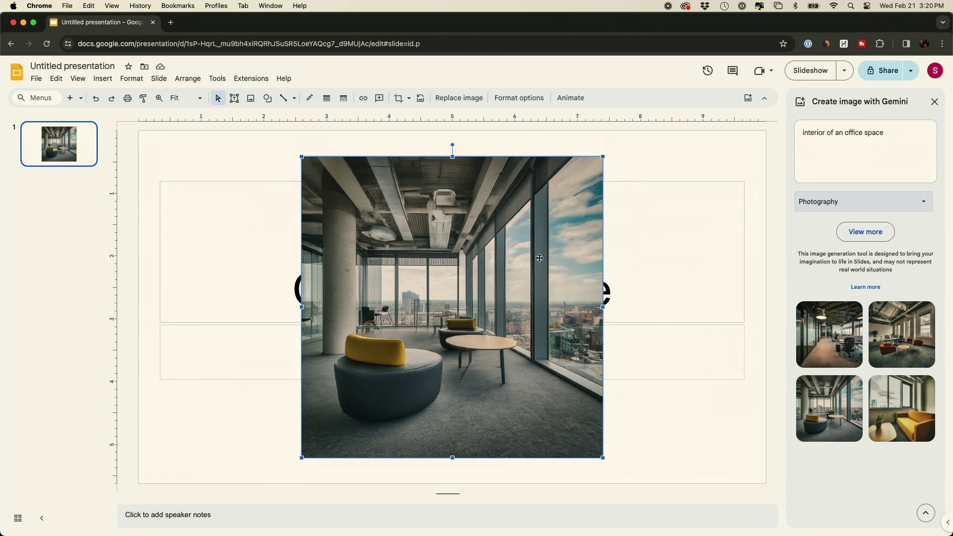
{"action": "key", "text": "super+z"}
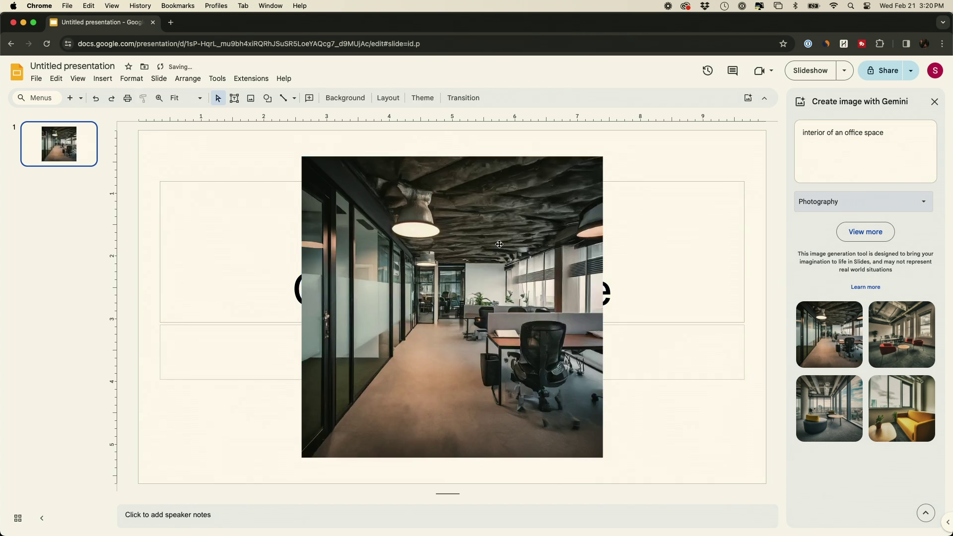
{"action": "left_click_drag", "start_coordinate": [496, 244], "coordinate": [493, 291]}
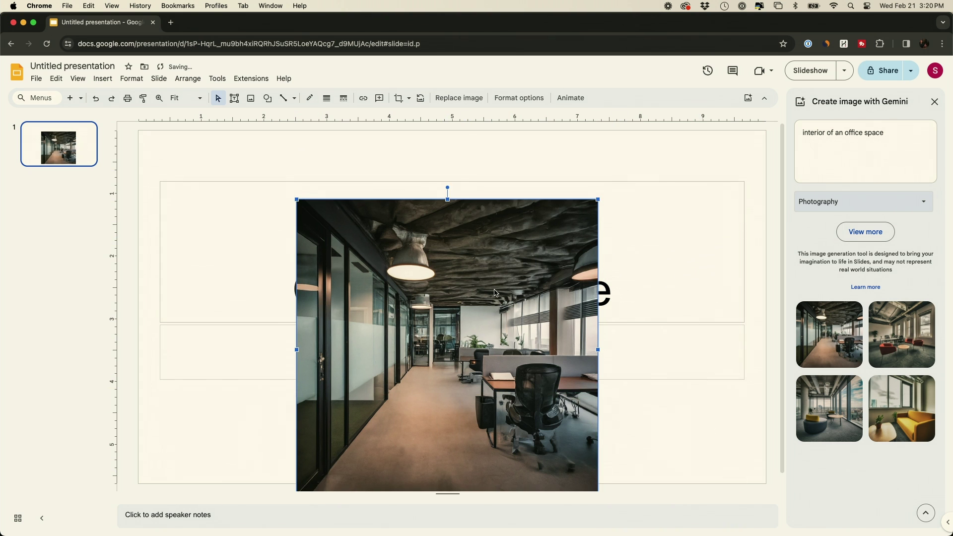
{"action": "key", "text": "Delete"}
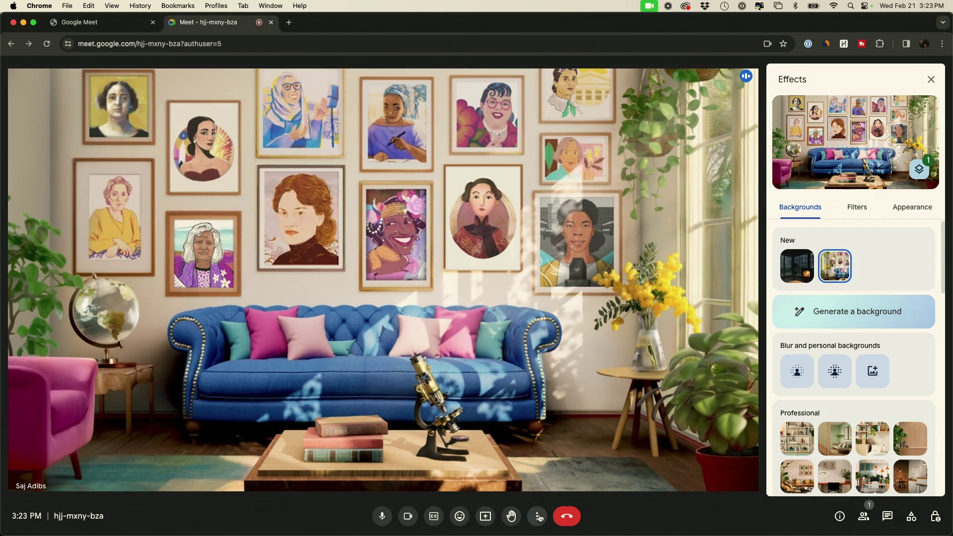
{"action": "left_click", "coordinate": [539, 517]}
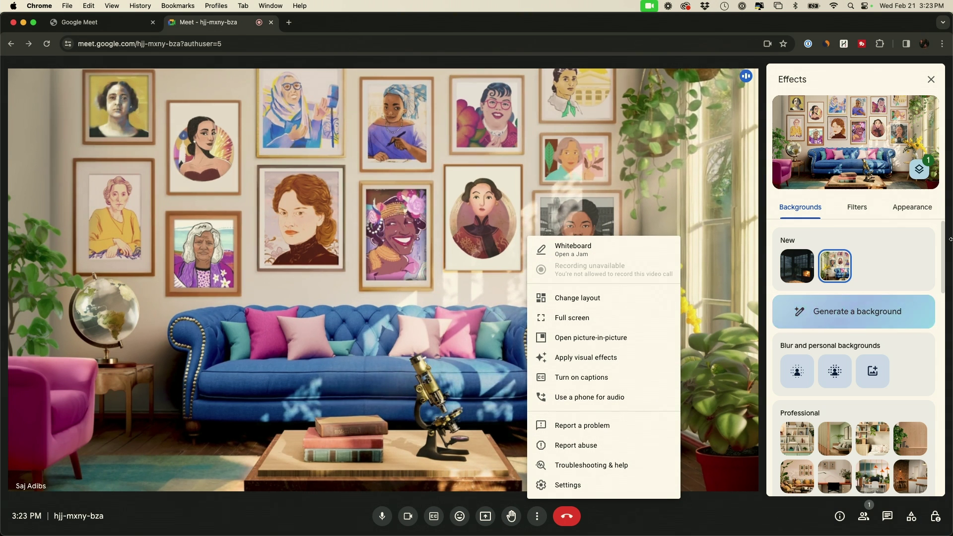
{"action": "left_click", "coordinate": [851, 303]}
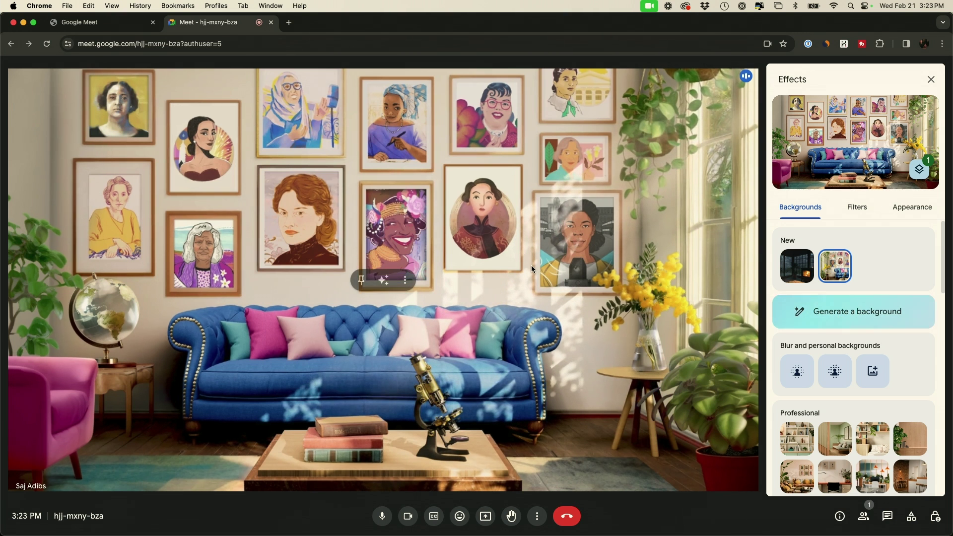
Describe a 'luxury office suite' background and generate samples in the Photography style
{"action": "left_click", "coordinate": [842, 312]}
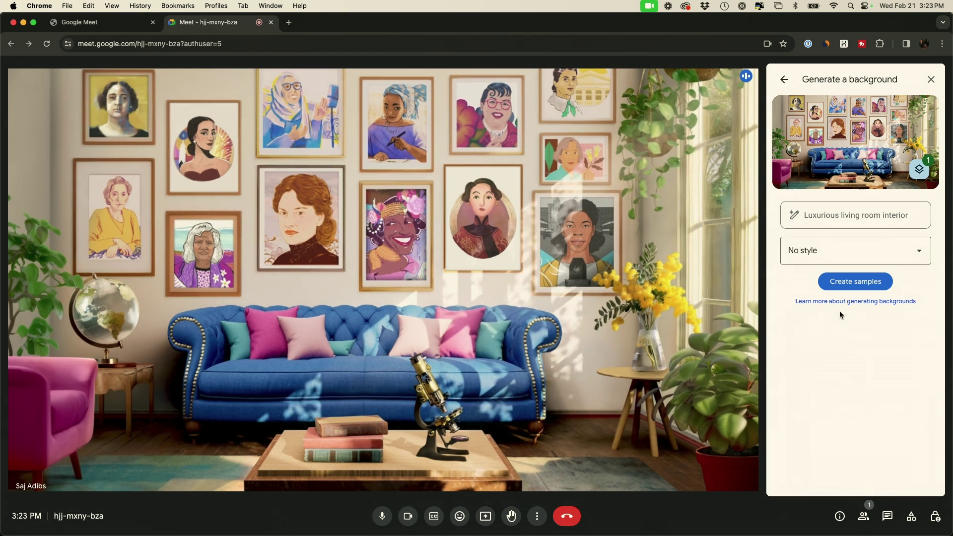
{"action": "left_click", "coordinate": [821, 217]}
{"action": "left_click", "coordinate": [823, 252]}
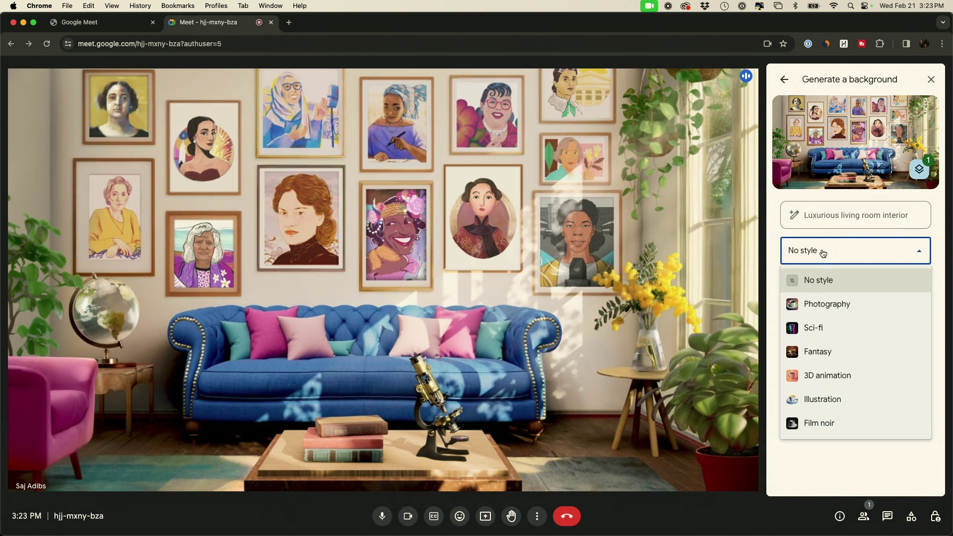
{"action": "left_click", "coordinate": [833, 258]}
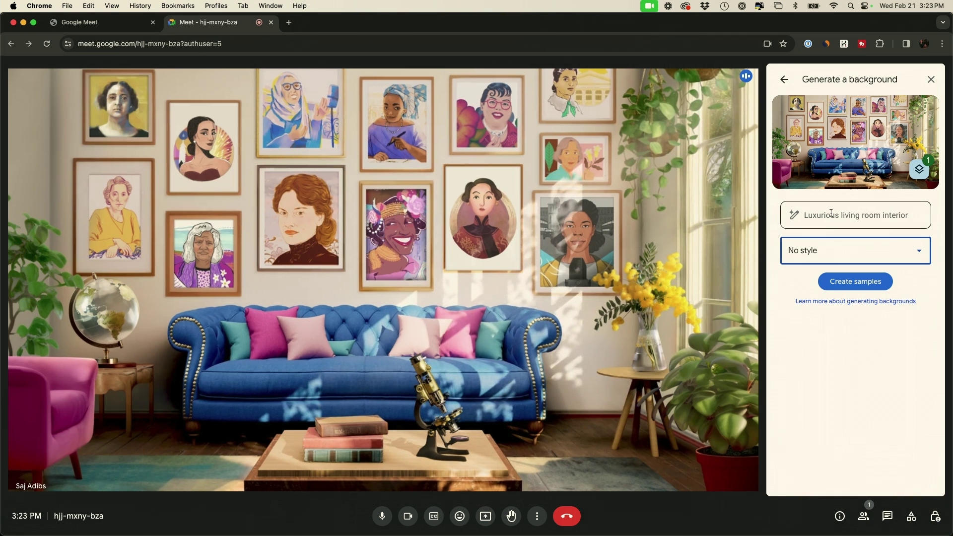
{"action": "left_click", "coordinate": [831, 214]}
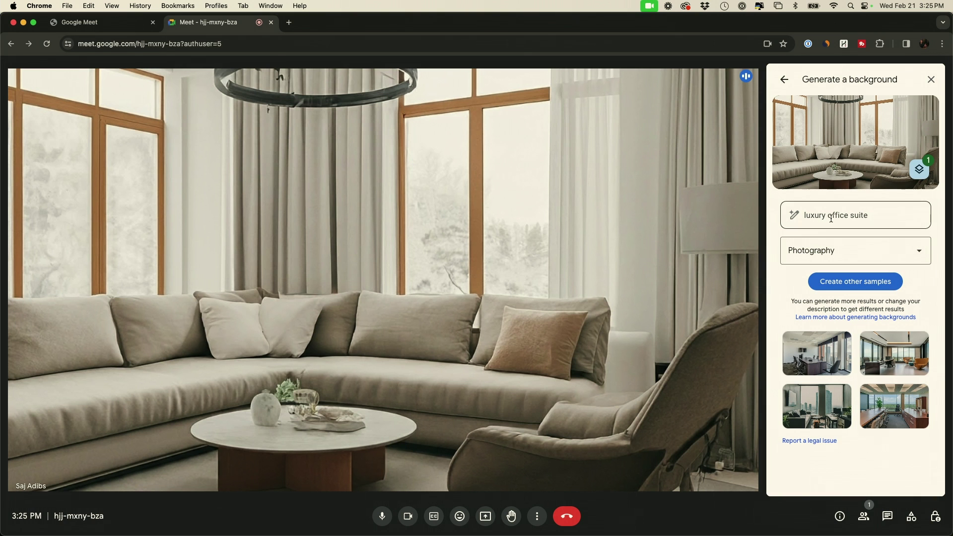
{"action": "left_click", "coordinate": [825, 255]}
{"action": "left_click", "coordinate": [825, 256]}
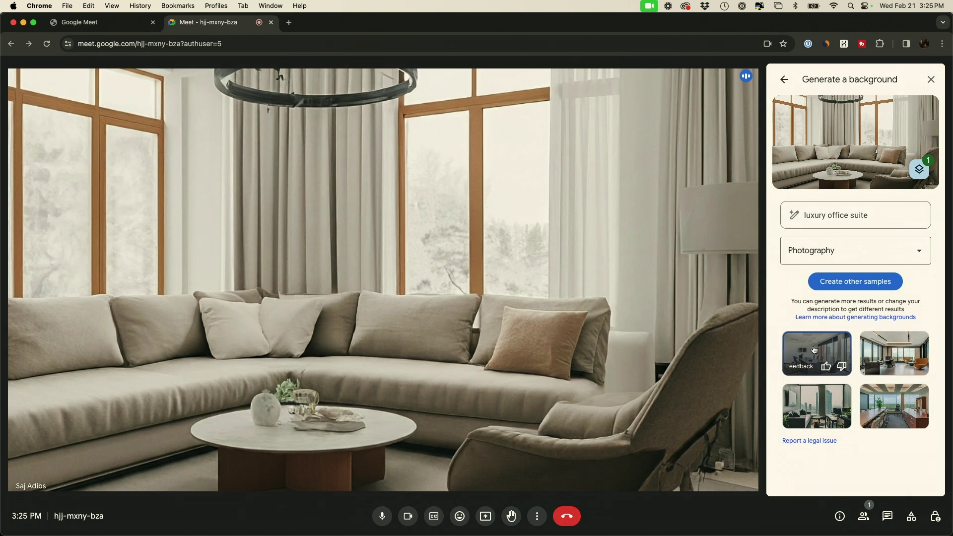
Compare the conference-room and orange-chair samples, settling on the orange-chair office background
{"action": "left_click", "coordinate": [828, 350]}
{"action": "left_click", "coordinate": [893, 349]}
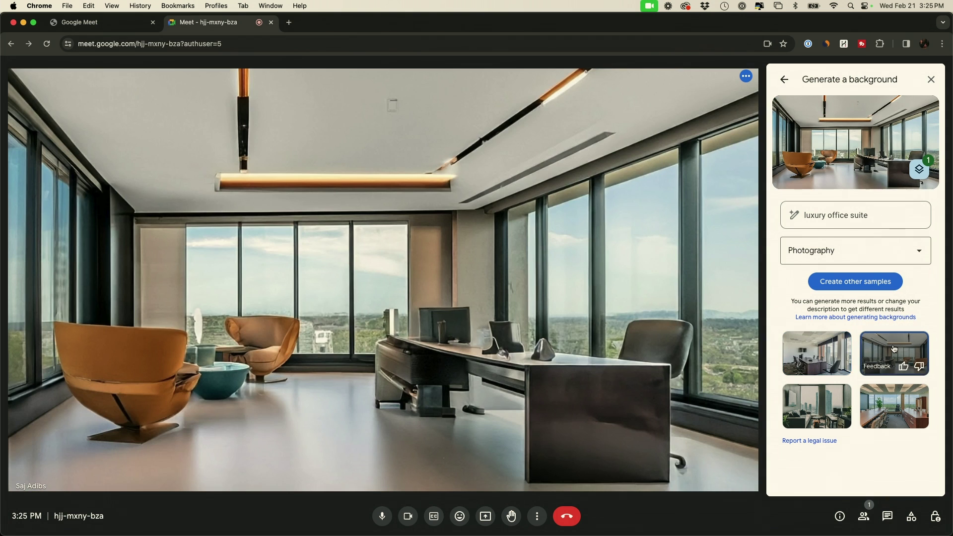
{"action": "left_click", "coordinate": [836, 350]}
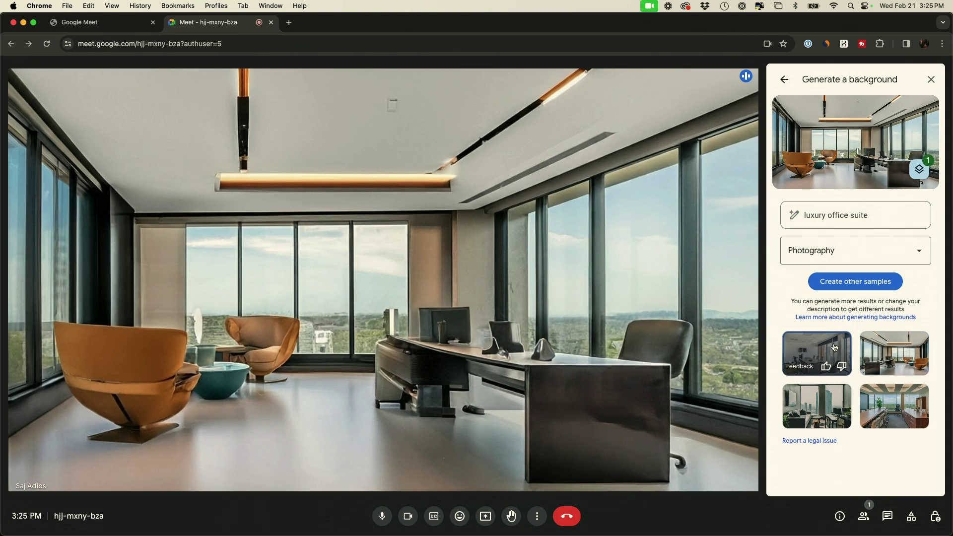
{"action": "left_click", "coordinate": [907, 344]}
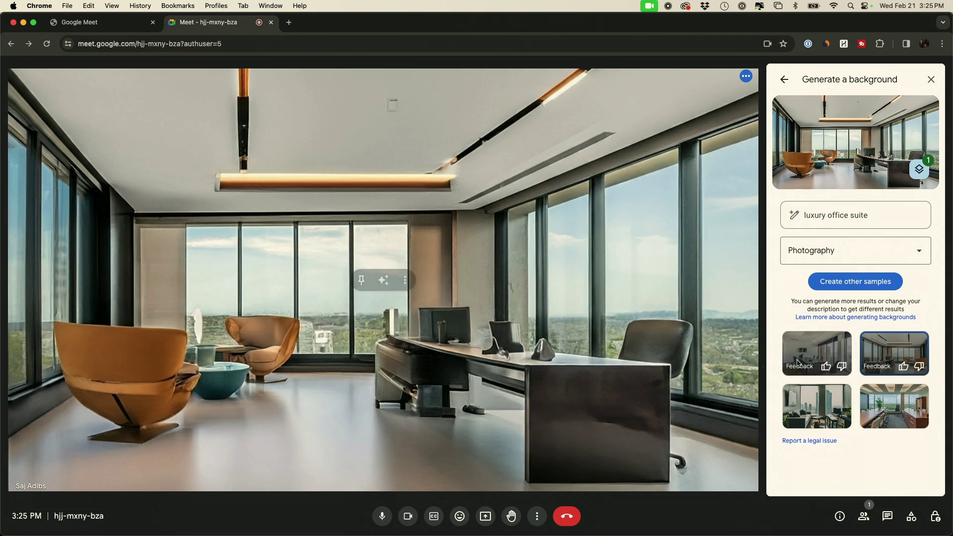
Apply the third generated sample, the office with the city view, as the call background
{"action": "left_click", "coordinate": [810, 402]}
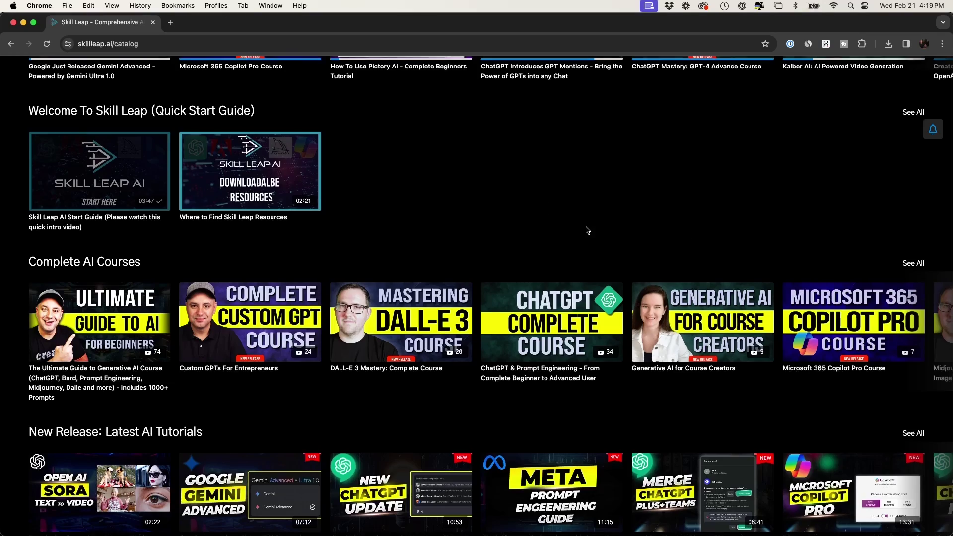
Browse the Complete AI Courses grid and open The Ultimate Guide to Generative AI course
{"action": "scroll", "coordinate": [189, 104], "scroll_direction": "up", "scroll_amount": 5}
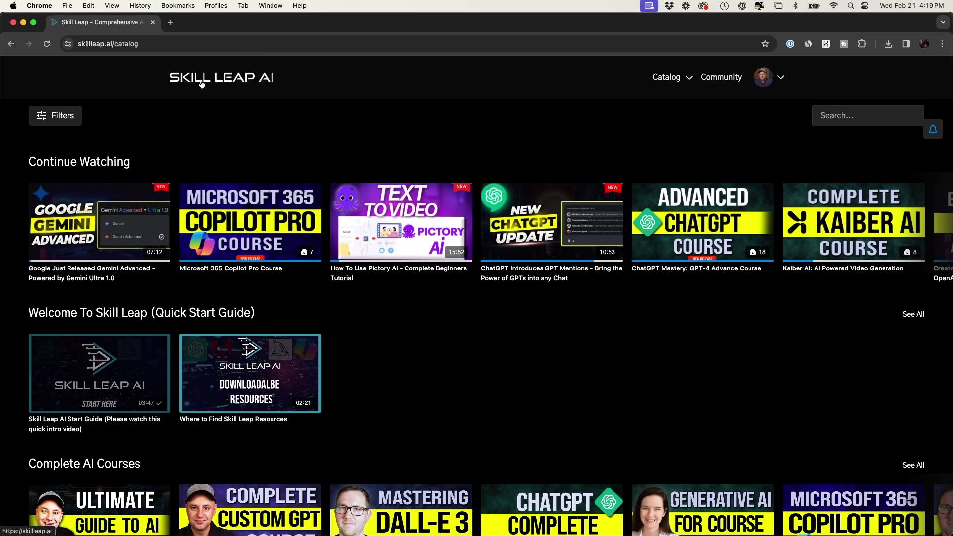
{"action": "scroll", "coordinate": [384, 107], "scroll_direction": "down", "scroll_amount": 5}
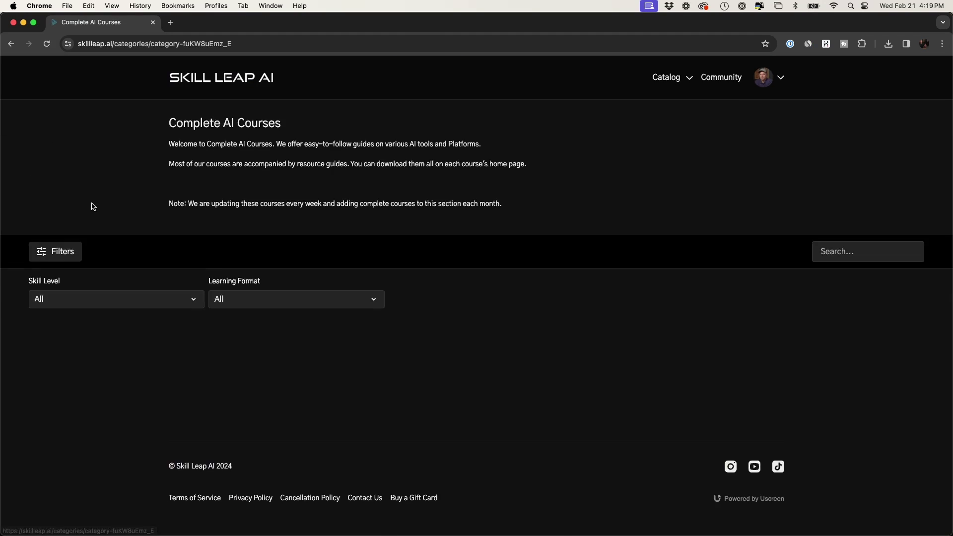
{"action": "scroll", "coordinate": [942, 317], "scroll_direction": "down", "scroll_amount": 3}
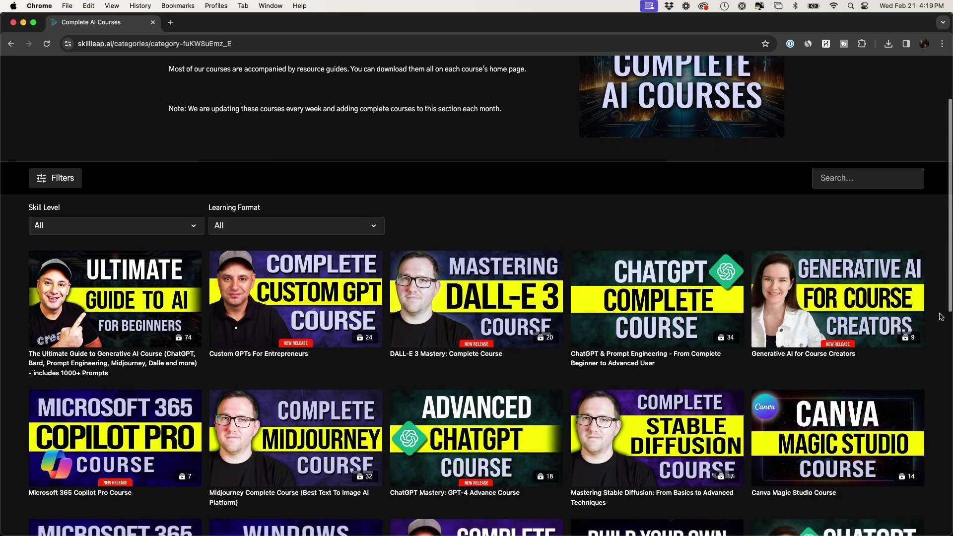
{"action": "scroll", "coordinate": [942, 316], "scroll_direction": "down", "scroll_amount": 5}
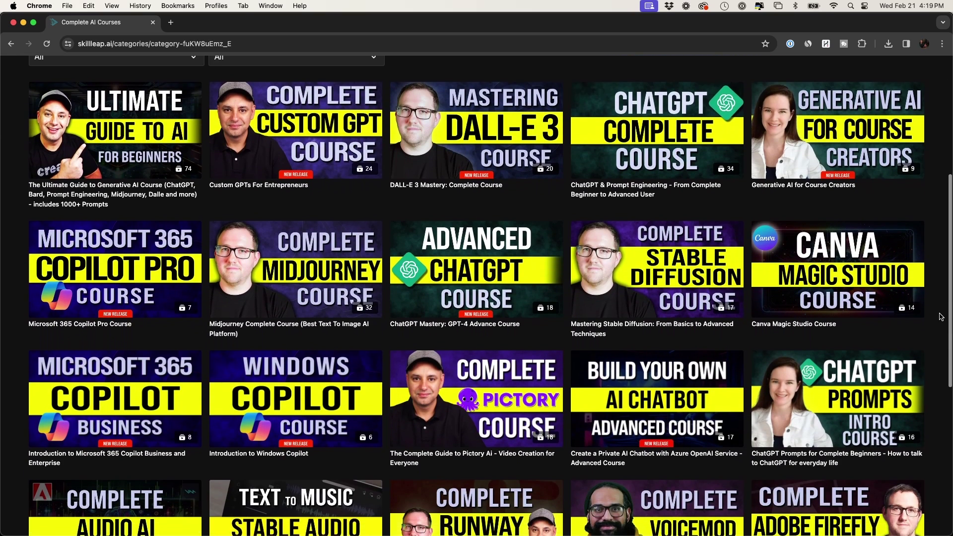
{"action": "scroll", "coordinate": [303, 264], "scroll_direction": "up", "scroll_amount": 6}
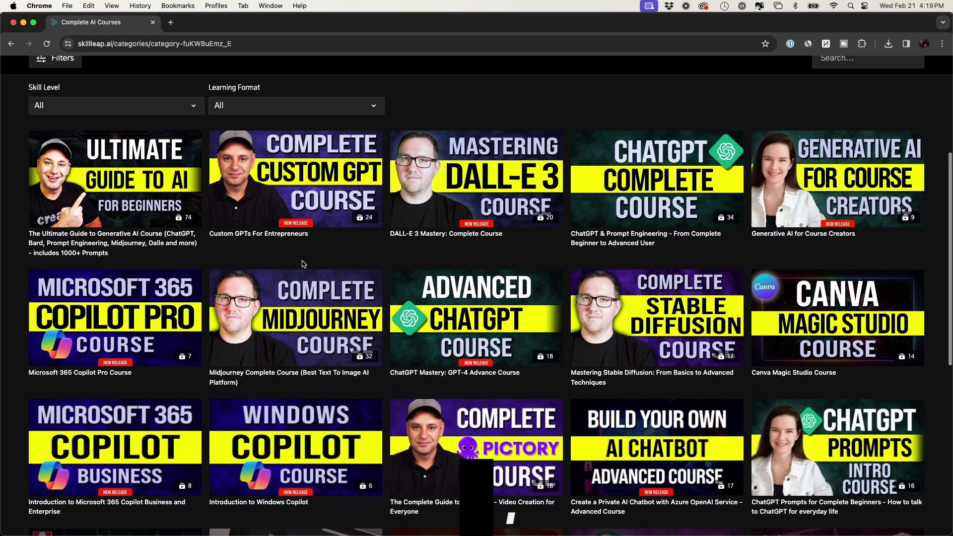
{"action": "left_click", "coordinate": [124, 196]}
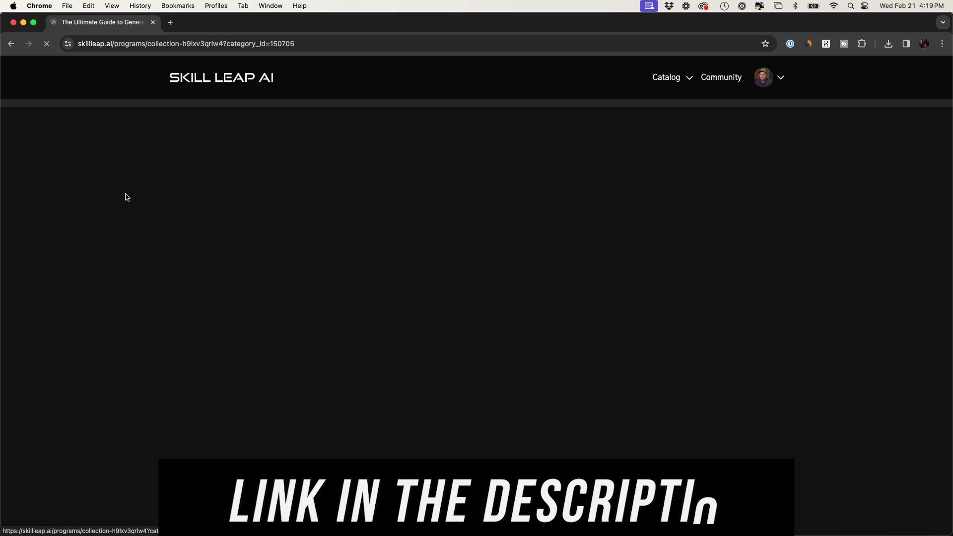